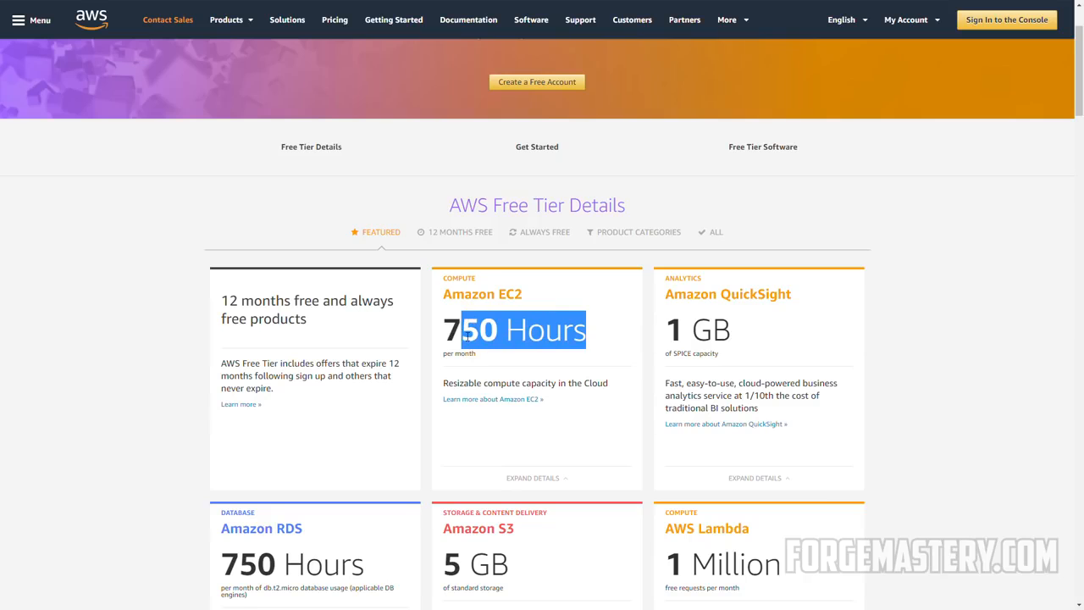
Step: Examine the AWS Free Tier details for Amazon EC2 hours and the 12-month and always-free products
{"action": "left_click", "coordinate": [472, 357]}
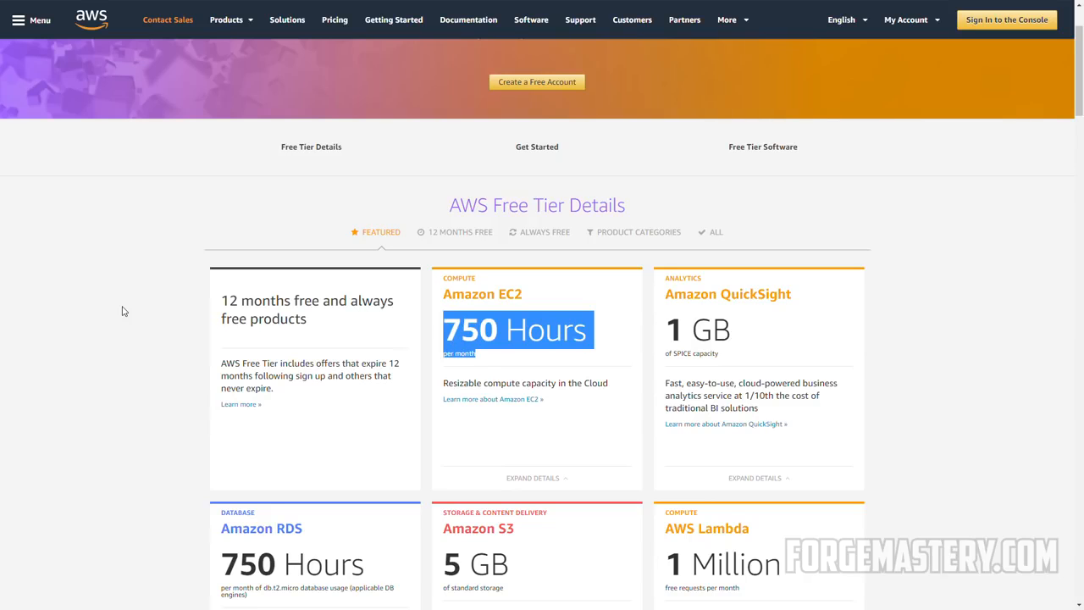
{"action": "left_click_drag", "start_coordinate": [311, 321], "coordinate": [225, 311]}
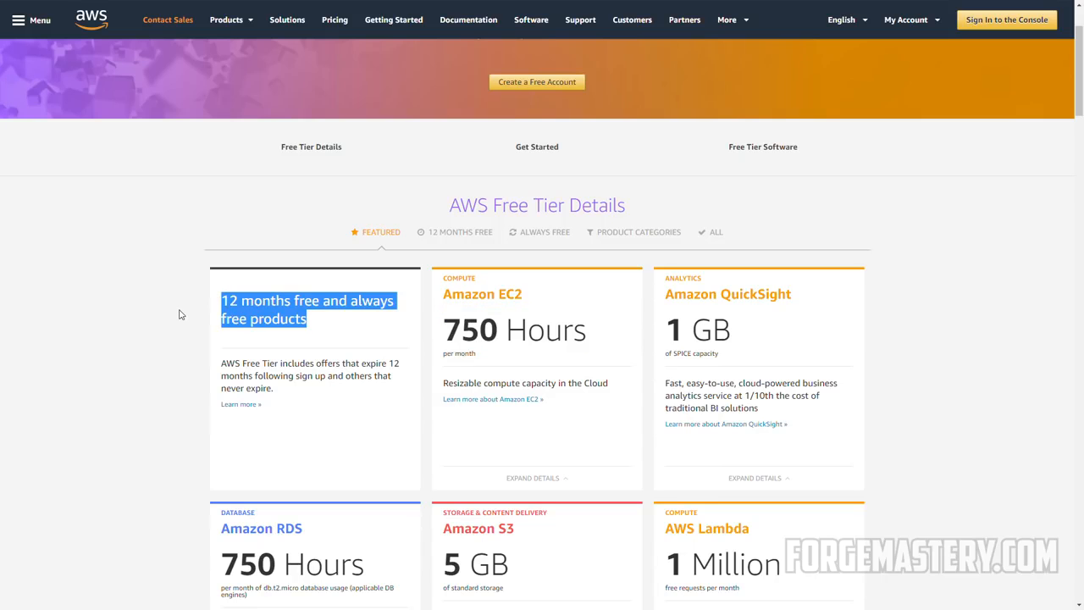
{"action": "scroll", "coordinate": [179, 314], "scroll_direction": "up", "scroll_amount": 2}
{"action": "left_click", "coordinate": [477, 247]}
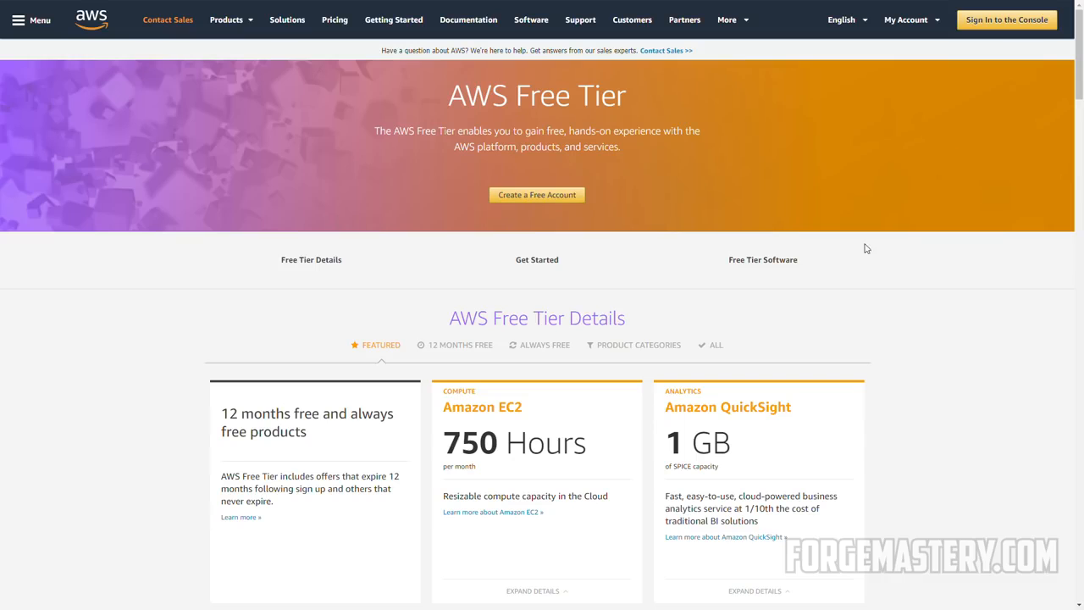
Step: From the console sign-in page, begin an AWS account as a new user with the account e-mail address
{"action": "left_click", "coordinate": [993, 24]}
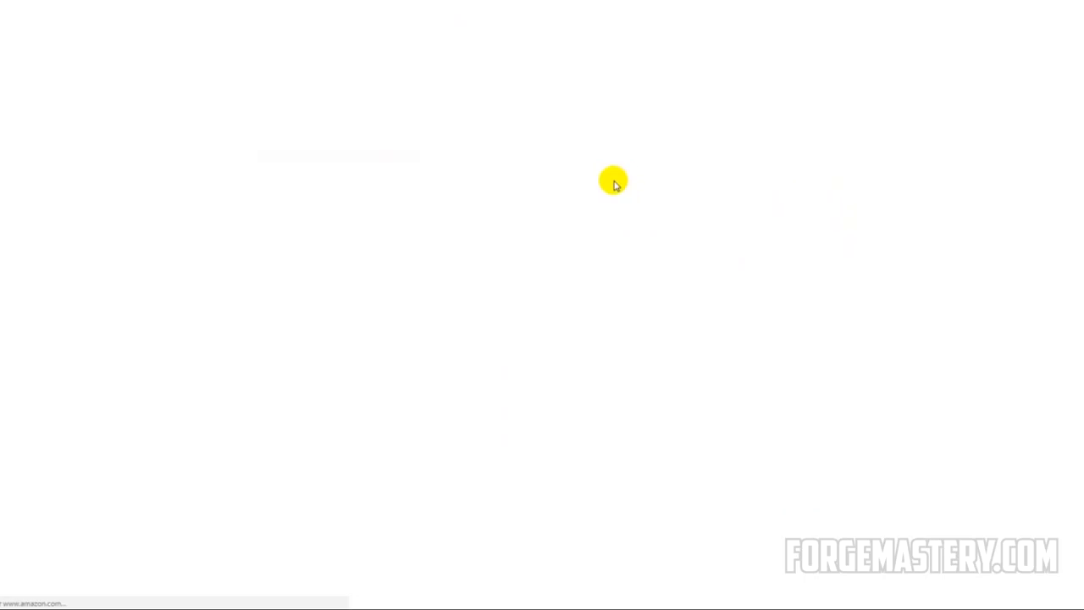
{"action": "left_click_drag", "start_coordinate": [405, 151], "coordinate": [196, 151]}
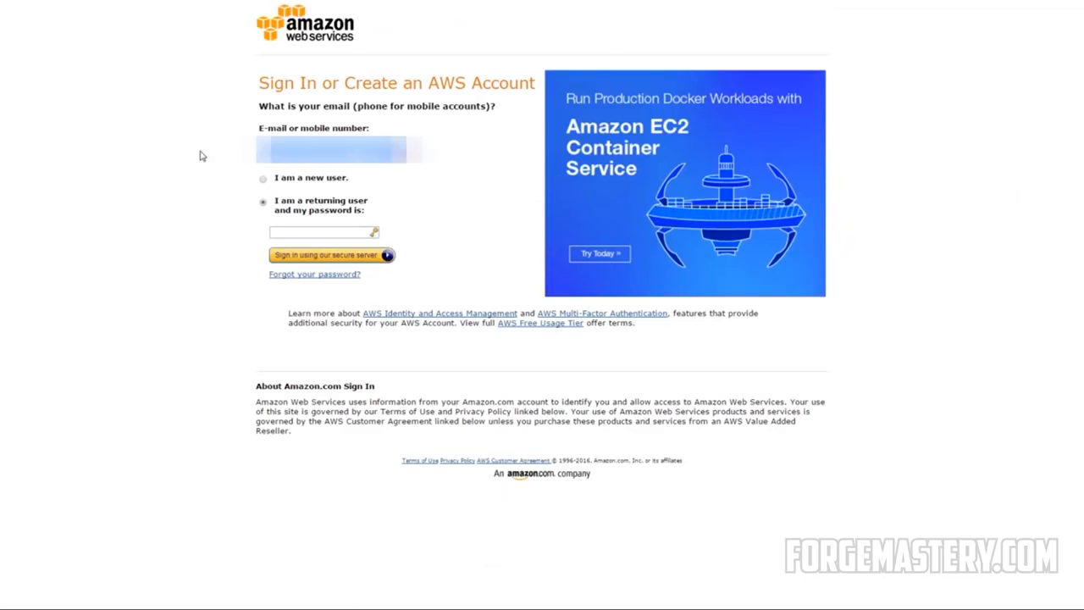
{"action": "key", "text": "BackSpace"}
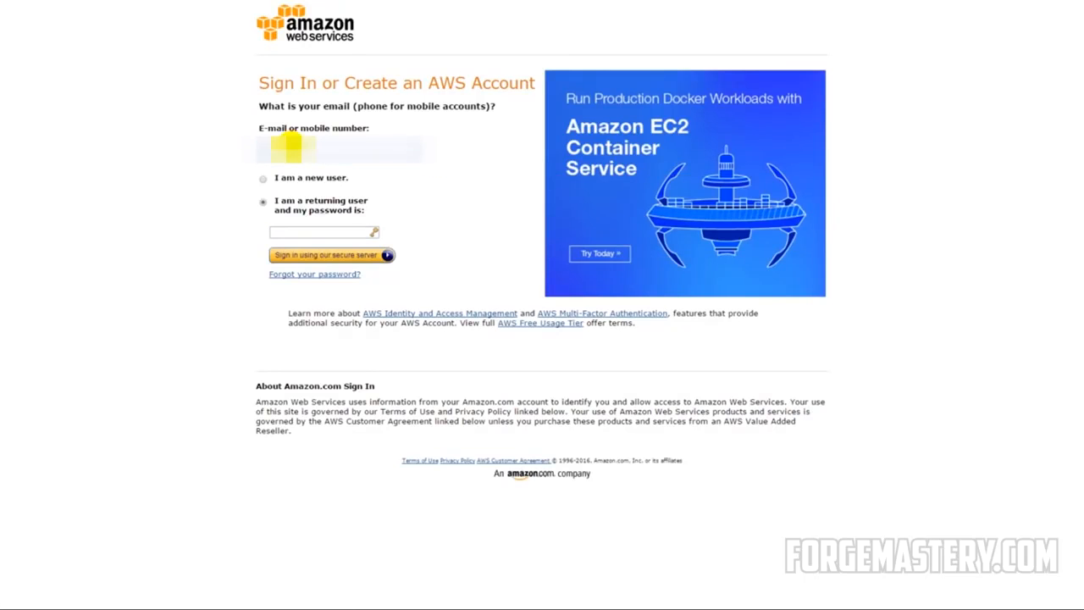
{"action": "type", "text": "......"}
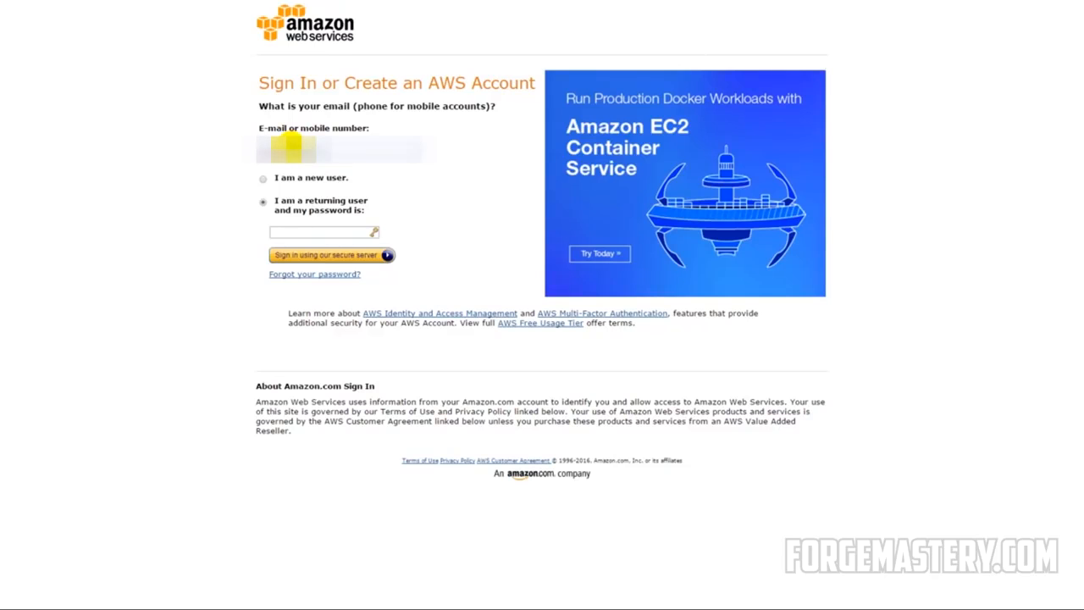
{"action": "type", "text": "..."}
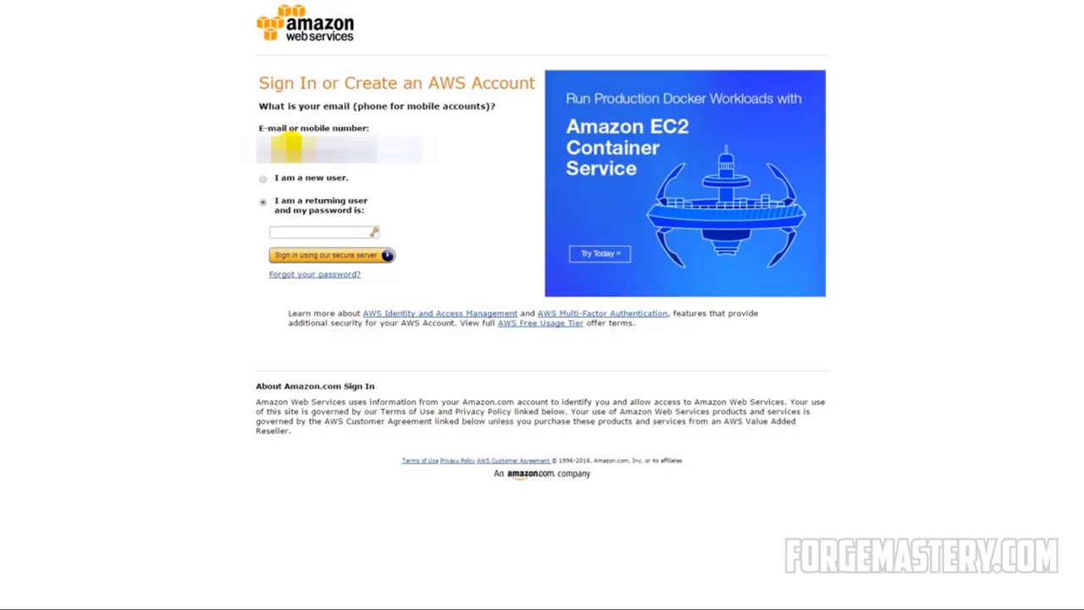
{"action": "left_click", "coordinate": [262, 179]}
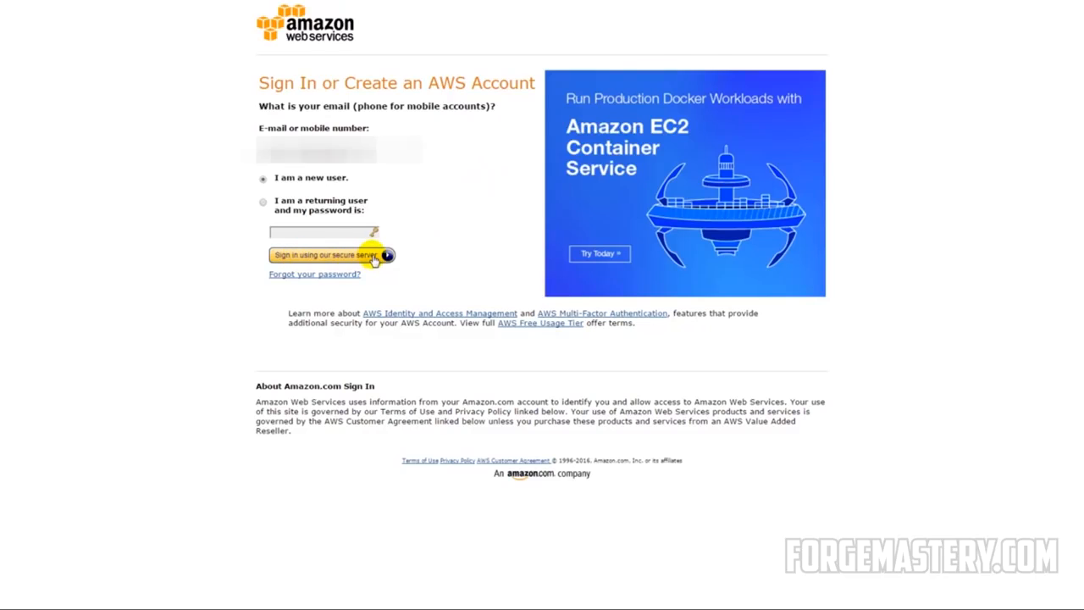
{"action": "left_click", "coordinate": [374, 257]}
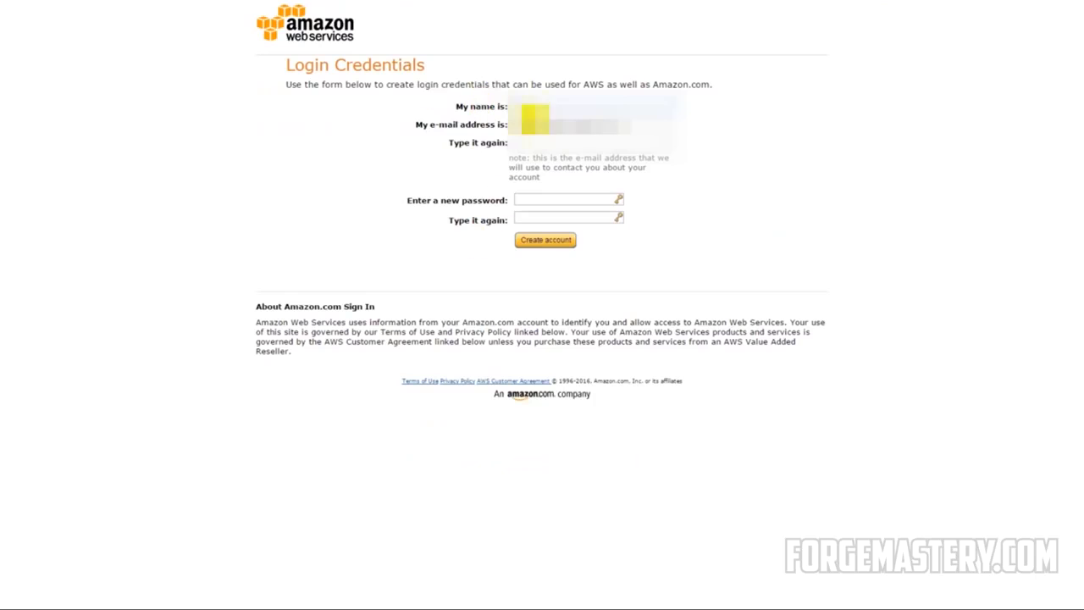
Step: Fill in the login credentials with the name, repeated e-mail address and new account password, and create the account
{"action": "left_click", "coordinate": [528, 106]}
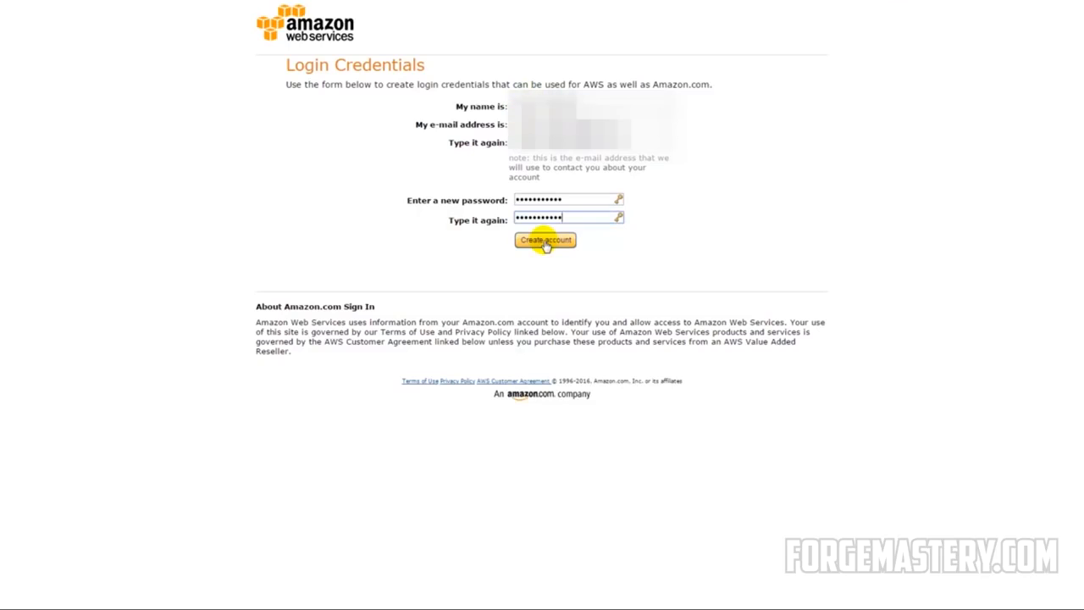
{"action": "left_click", "coordinate": [545, 243]}
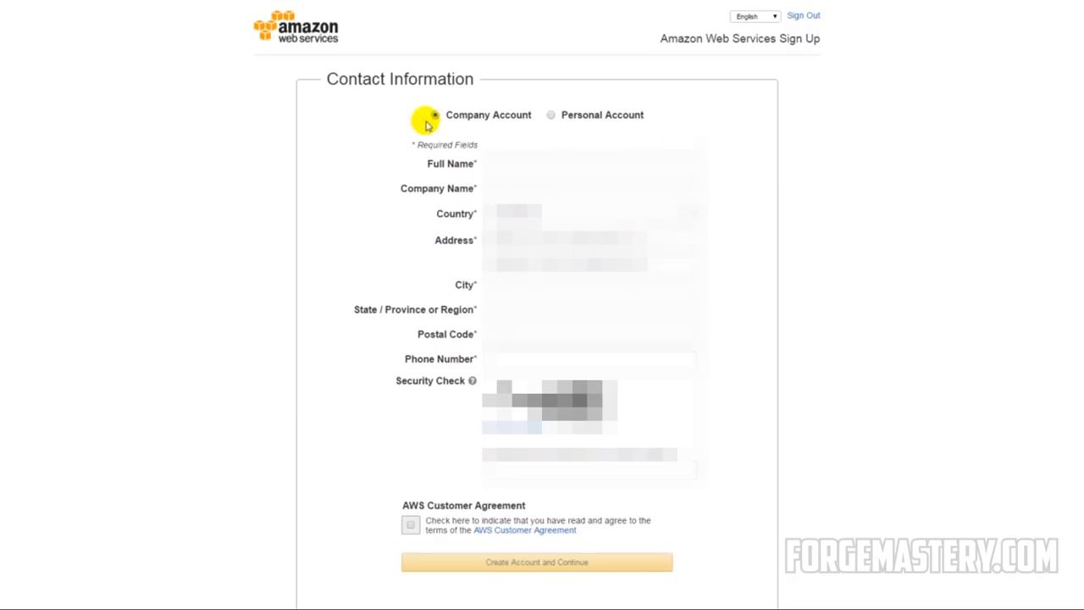
Step: Submit the contact information as a Personal Account with full name, address, phone number and security check, accepting the AWS Customer Agreement
{"action": "left_click", "coordinate": [550, 114]}
{"action": "left_click", "coordinate": [520, 169]}
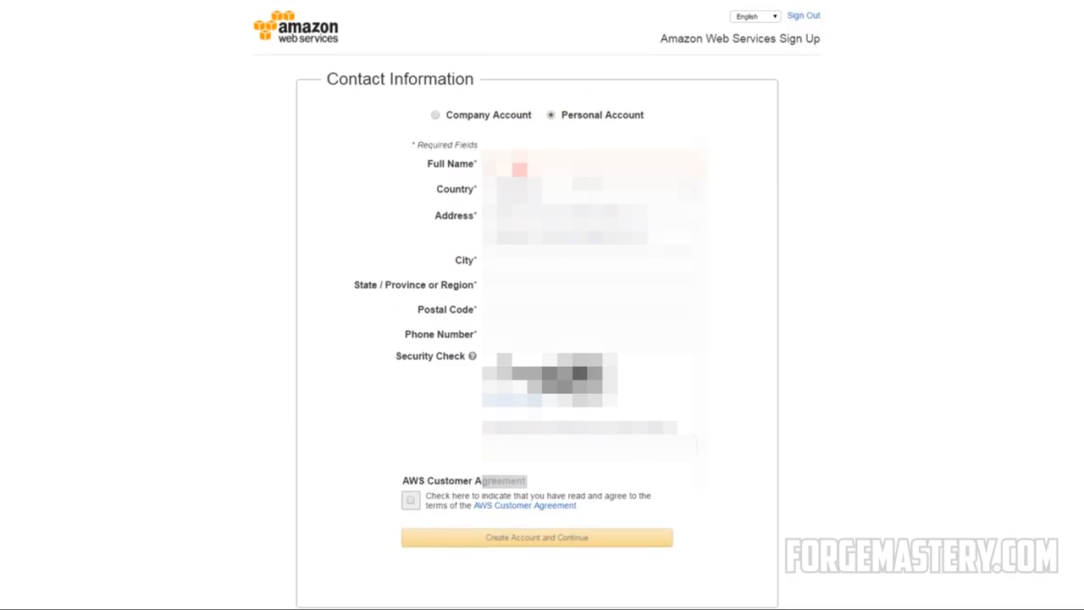
{"action": "type", "text": "......"}
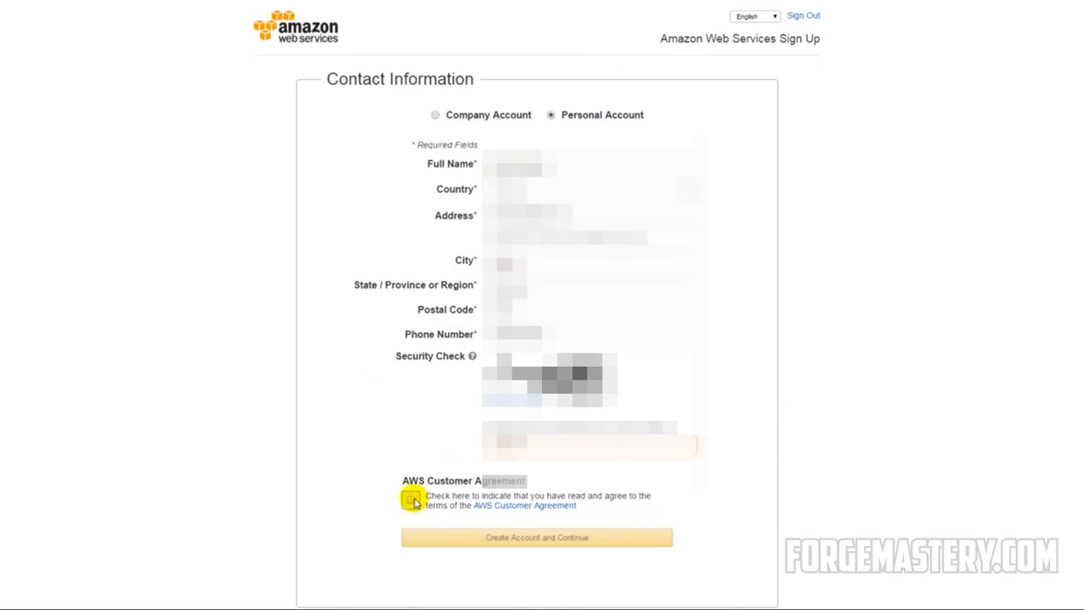
{"action": "left_click", "coordinate": [411, 501]}
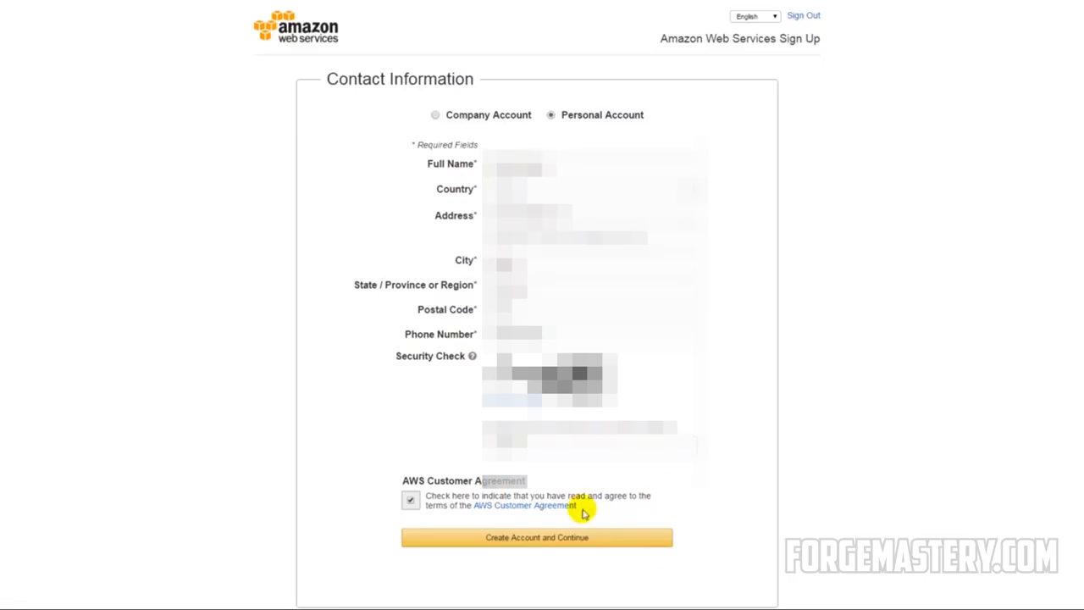
{"action": "left_click", "coordinate": [532, 539]}
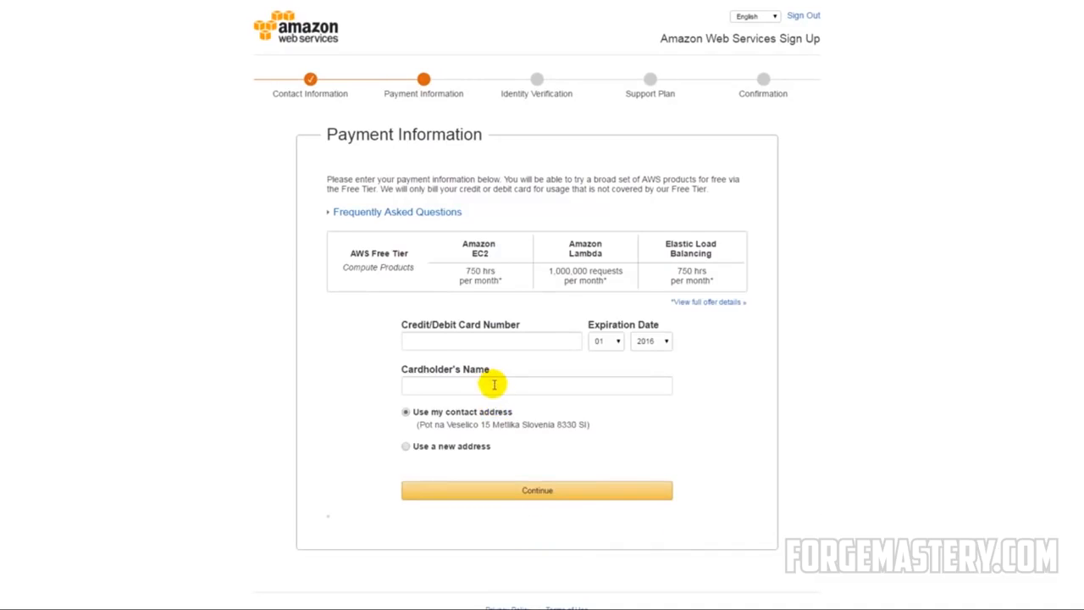
Step: Submit the payment information with the card number, expiration date and cardholder's name, using the contact address for billing
{"action": "left_click", "coordinate": [489, 342]}
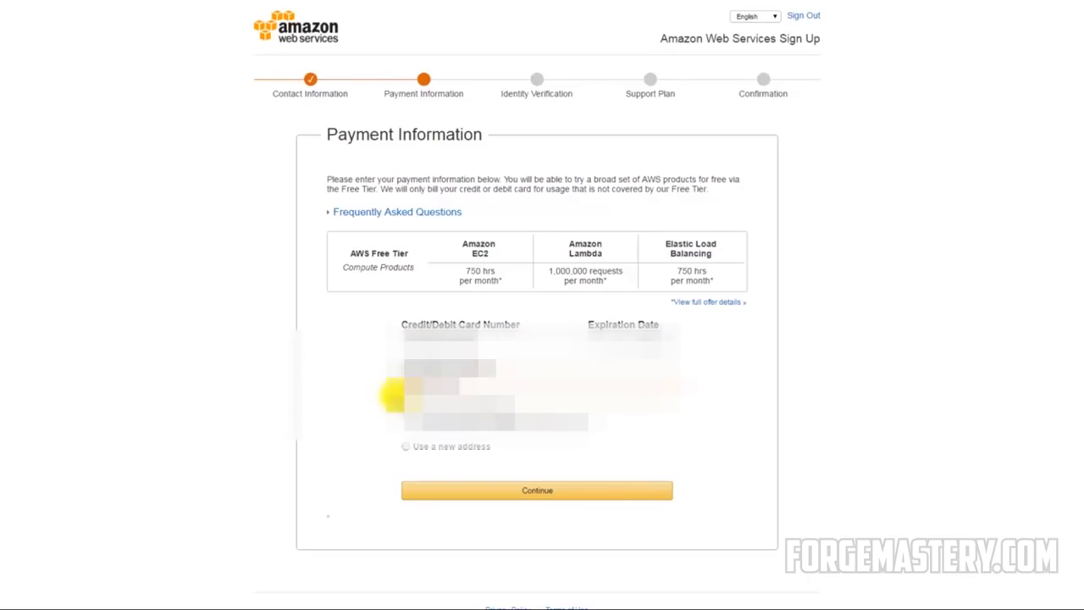
{"action": "left_click", "coordinate": [376, 394]}
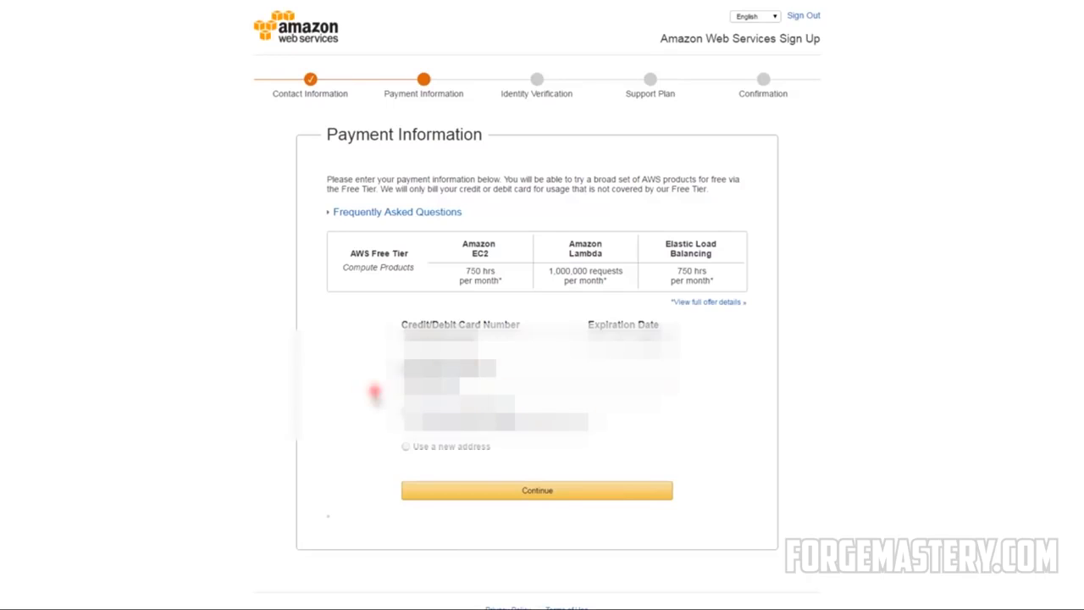
{"action": "left_click", "coordinate": [538, 494]}
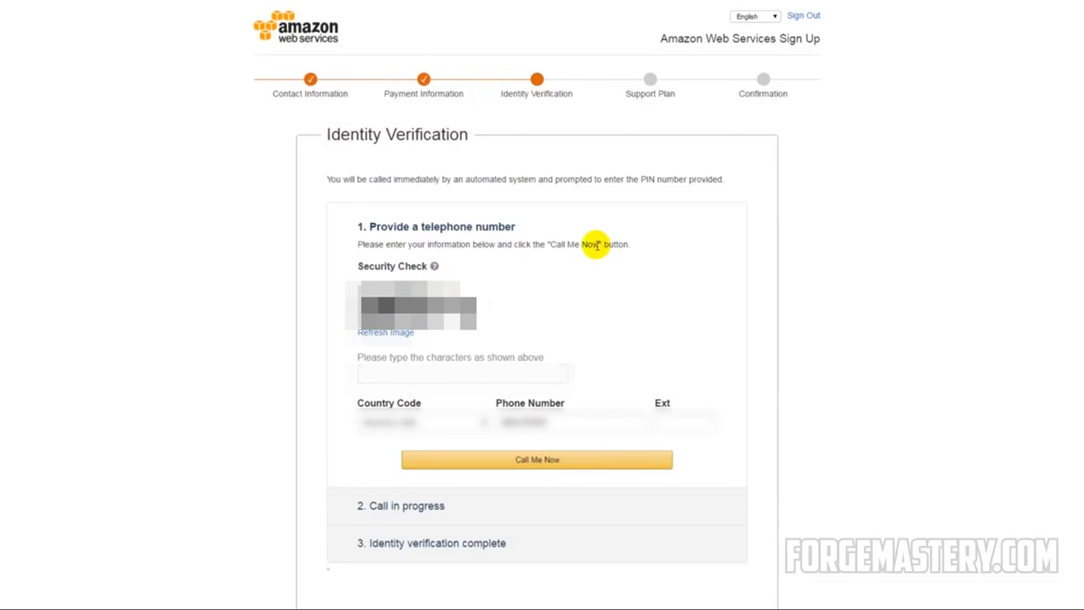
Step: Complete the identity verification by phone call, filling in the security check characters, and continue to the support plan selection
{"action": "left_click", "coordinate": [411, 373]}
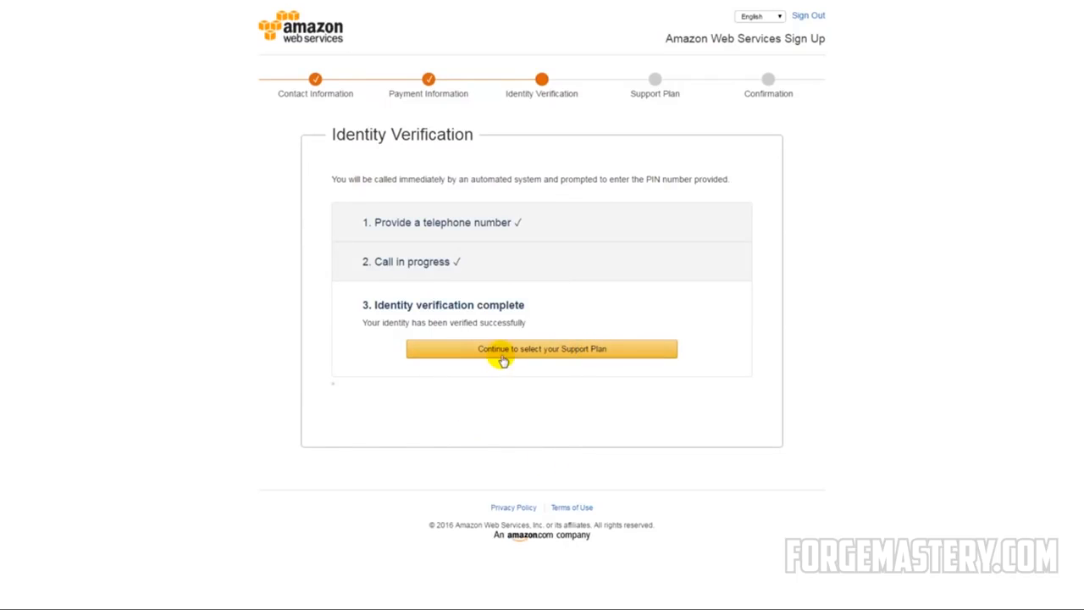
{"action": "left_click", "coordinate": [531, 353]}
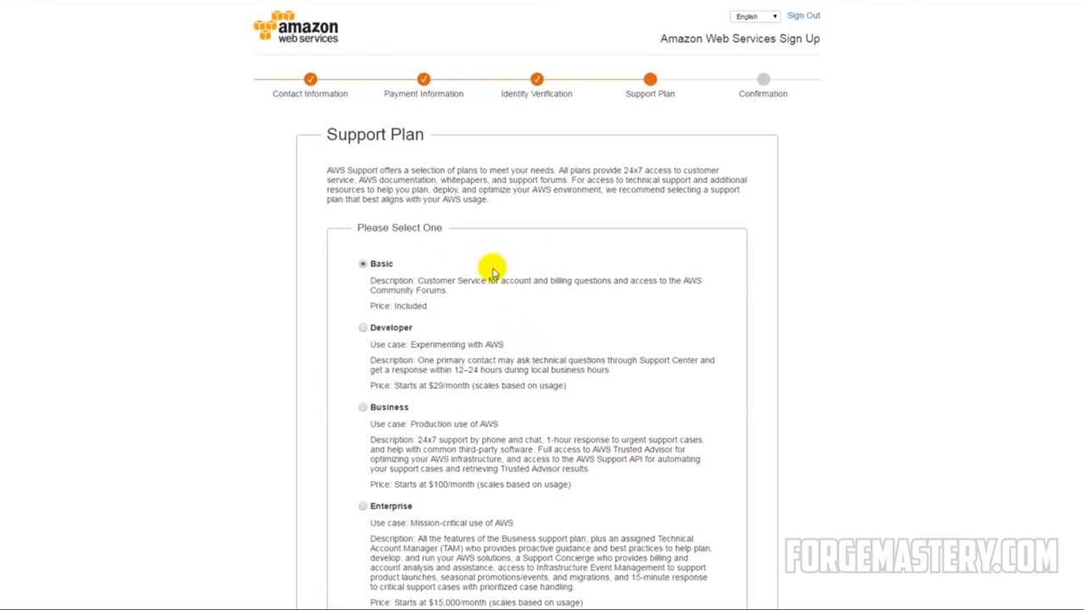
Step: Review the support plans and continue the sign-up with the Basic plan
{"action": "scroll", "coordinate": [556, 281], "scroll_direction": "down", "scroll_amount": 1}
{"action": "scroll", "coordinate": [555, 283], "scroll_direction": "up", "scroll_amount": 1}
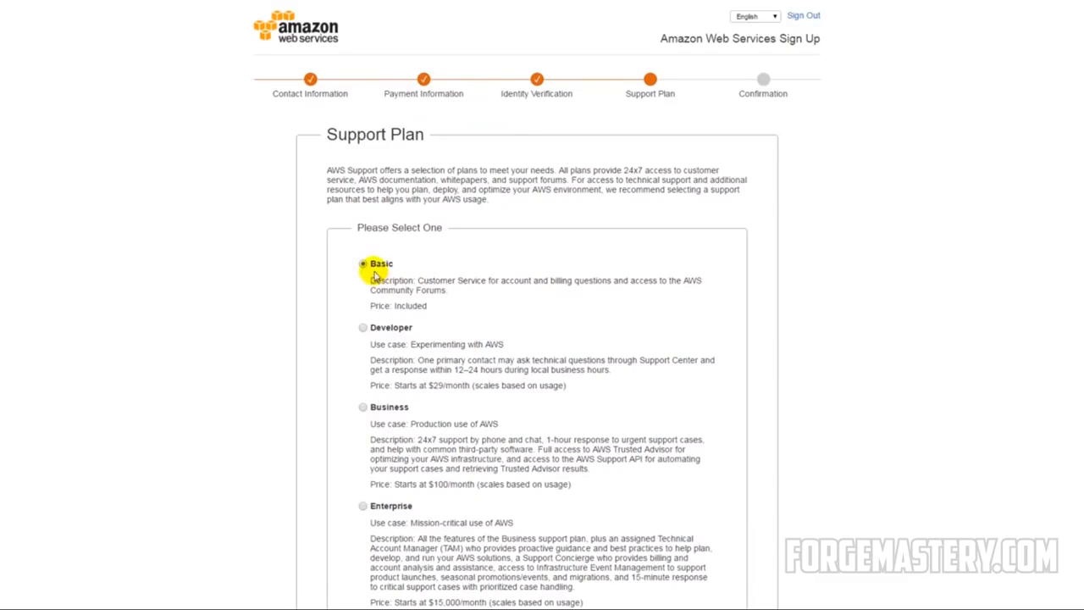
{"action": "scroll", "coordinate": [568, 303], "scroll_direction": "down", "scroll_amount": 5}
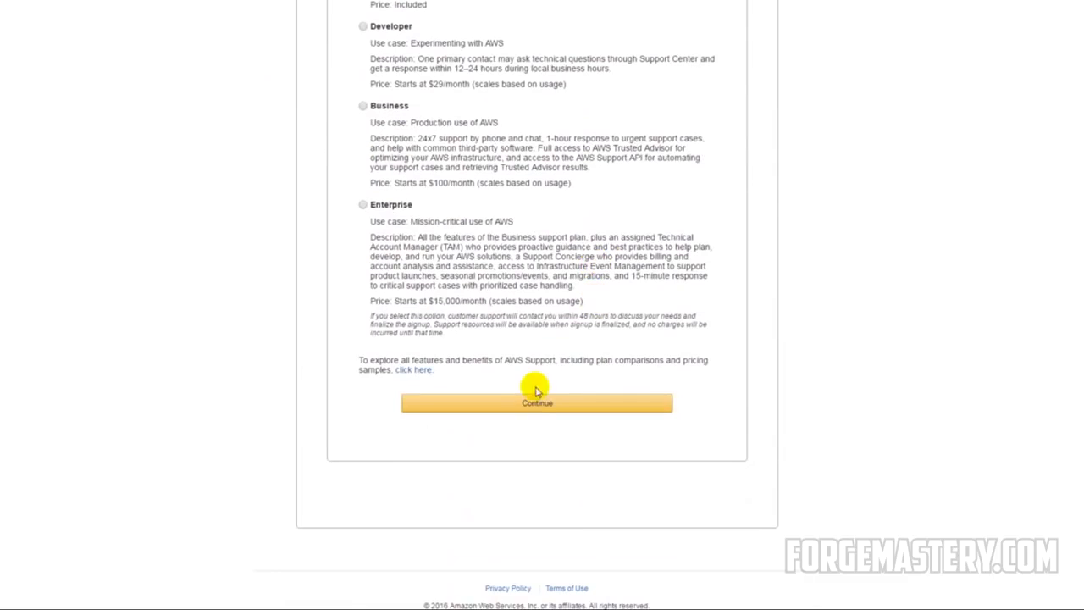
{"action": "left_click", "coordinate": [538, 404]}
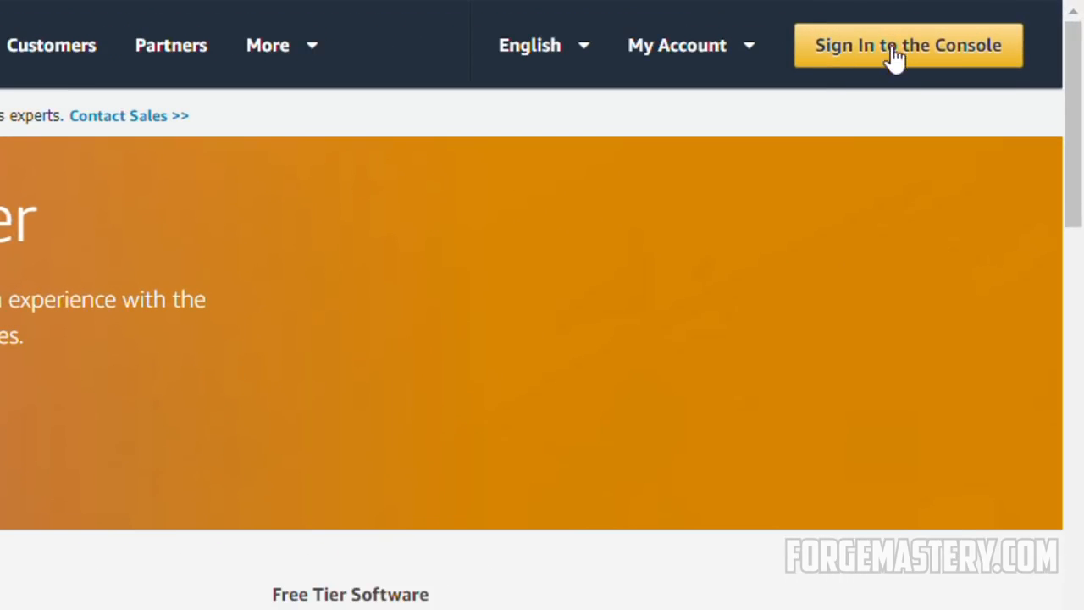
Step: Sign in to the AWS console and open the EC2 dashboard
{"action": "left_click", "coordinate": [874, 60]}
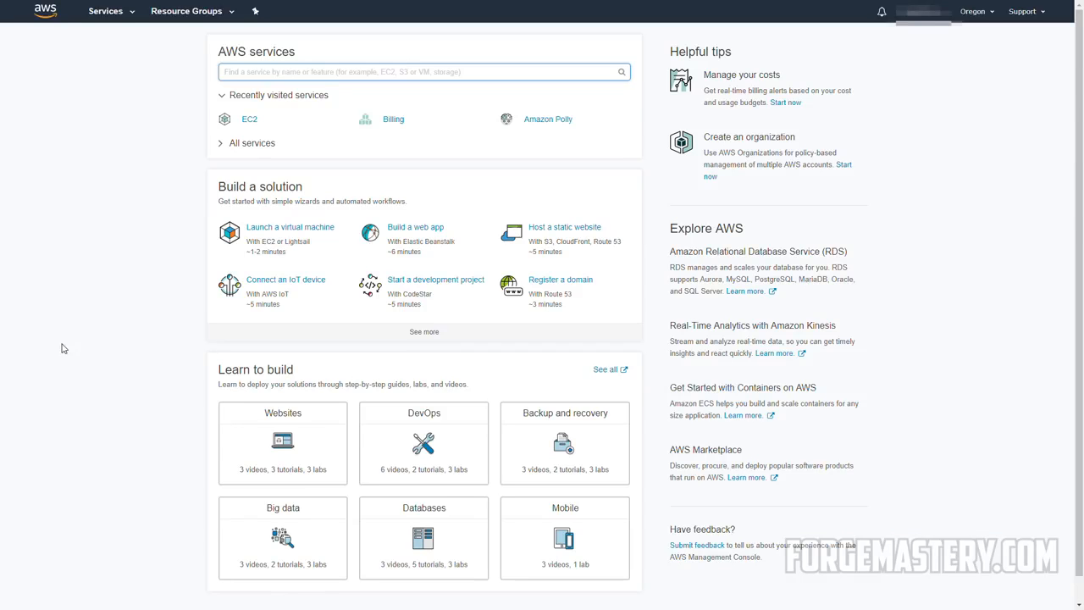
{"action": "left_click", "coordinate": [126, 14]}
{"action": "left_click", "coordinate": [177, 102]}
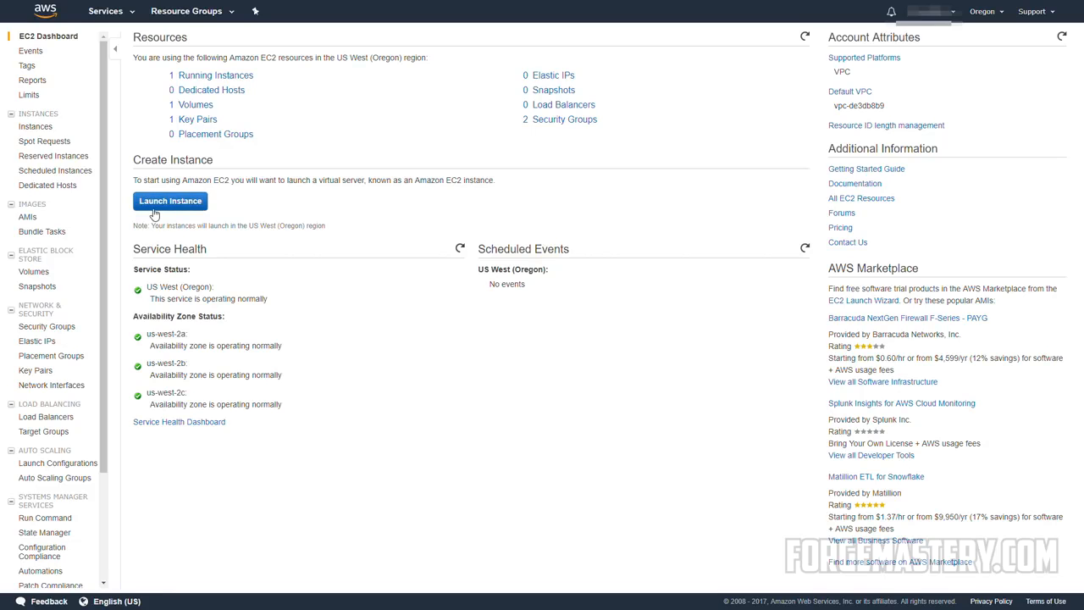
Step: Switch the region to Asia Pacific (Tokyo) and start launching a new EC2 instance
{"action": "left_click", "coordinate": [997, 15]}
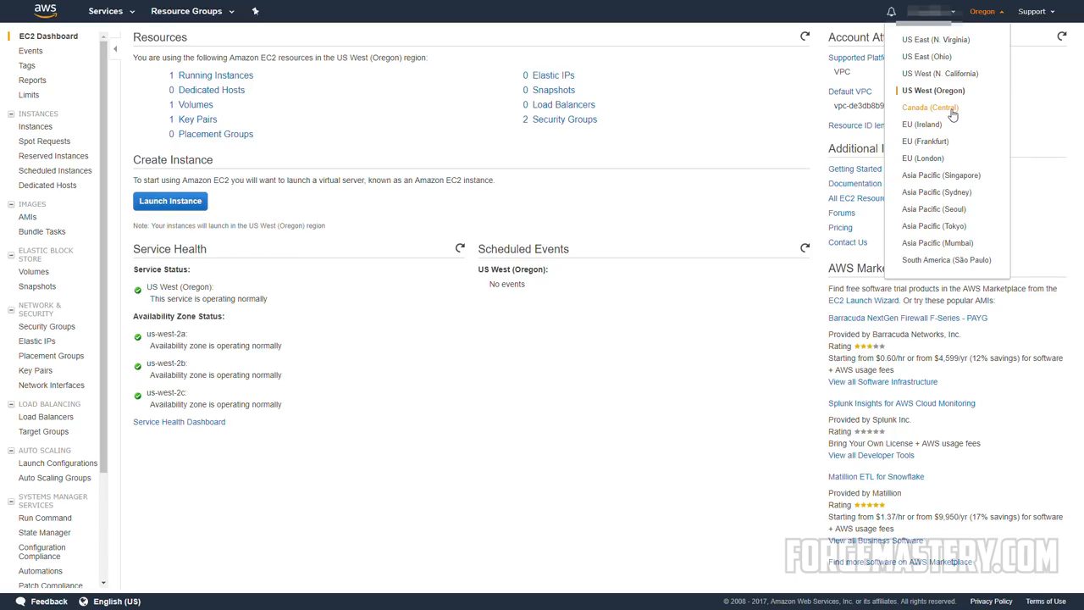
{"action": "left_click", "coordinate": [937, 232]}
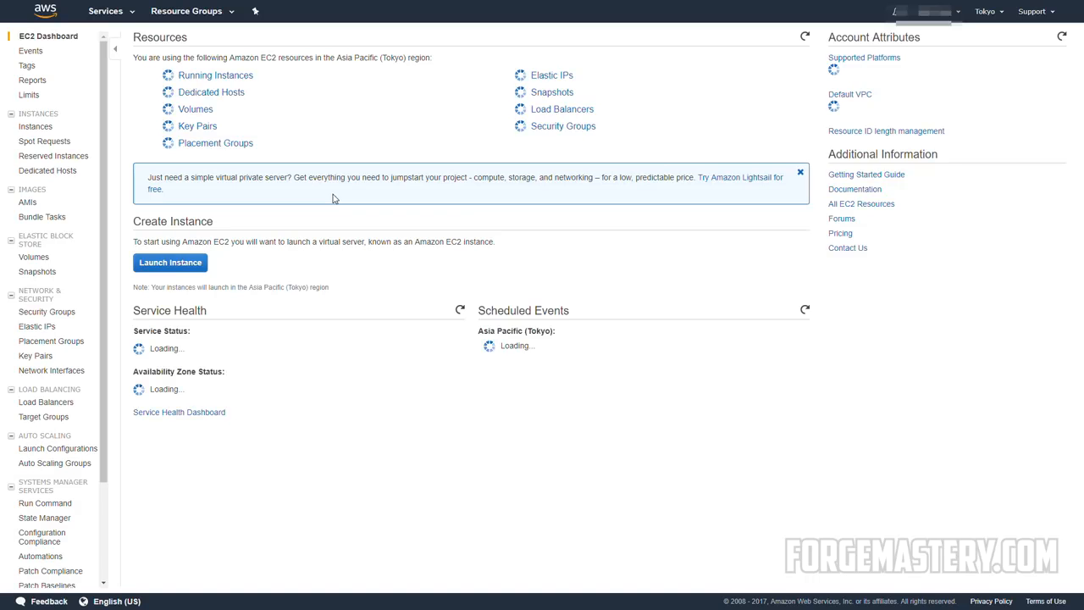
{"action": "left_click", "coordinate": [170, 253]}
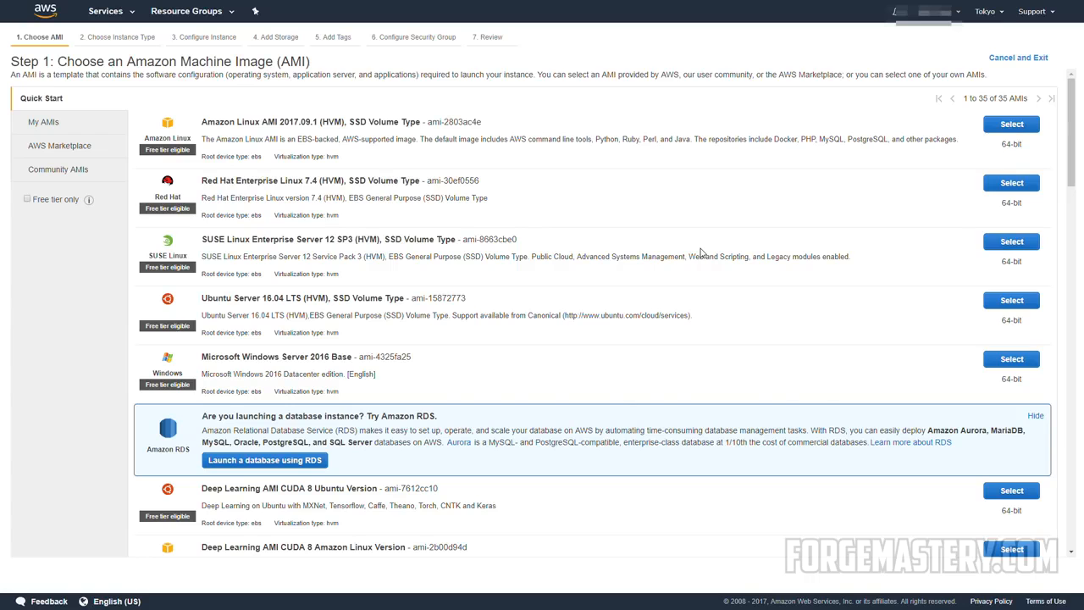
Step: Browse the Amazon Machine Images and limit the list to free tier only
{"action": "scroll", "coordinate": [701, 252], "scroll_direction": "down", "scroll_amount": 3}
{"action": "scroll", "coordinate": [701, 252], "scroll_direction": "up", "scroll_amount": 3}
{"action": "scroll", "coordinate": [701, 252], "scroll_direction": "down", "scroll_amount": 3}
{"action": "scroll", "coordinate": [700, 252], "scroll_direction": "up", "scroll_amount": 3}
{"action": "left_click", "coordinate": [26, 200]}
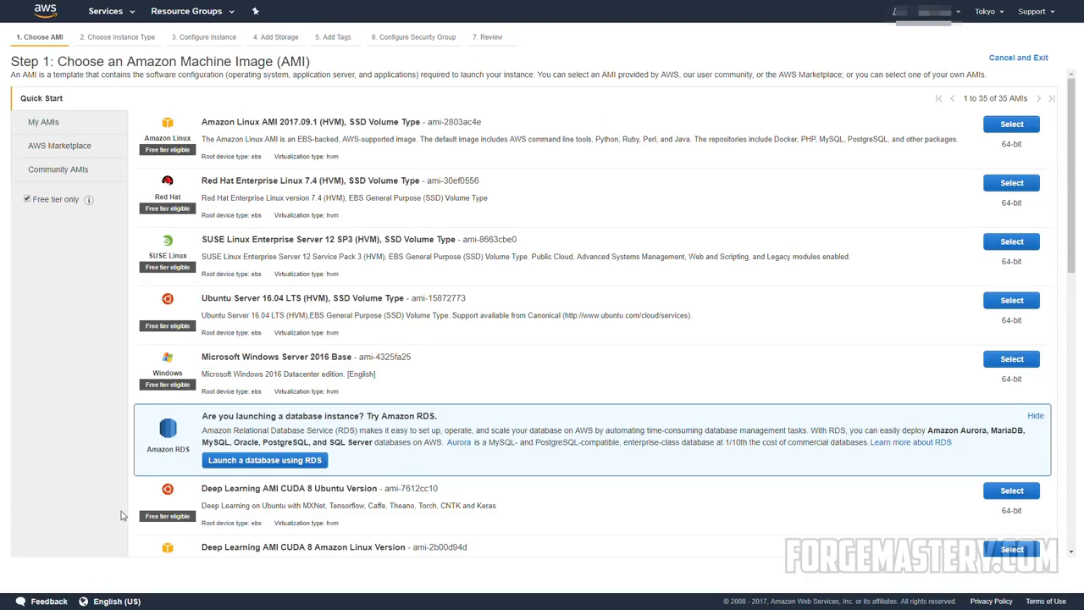
Step: Select the Microsoft Windows Server 2016 Base image for the instance
{"action": "scroll", "coordinate": [166, 404], "scroll_direction": "down", "scroll_amount": 8}
{"action": "scroll", "coordinate": [166, 404], "scroll_direction": "up", "scroll_amount": 8}
{"action": "left_click_drag", "start_coordinate": [352, 358], "coordinate": [203, 357]}
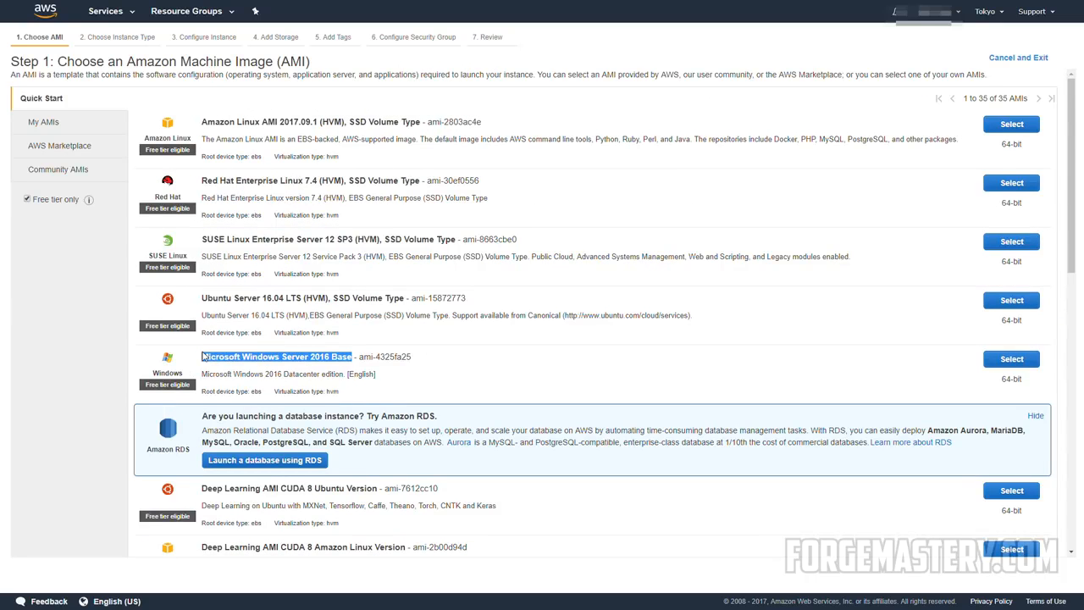
{"action": "left_click", "coordinate": [72, 320]}
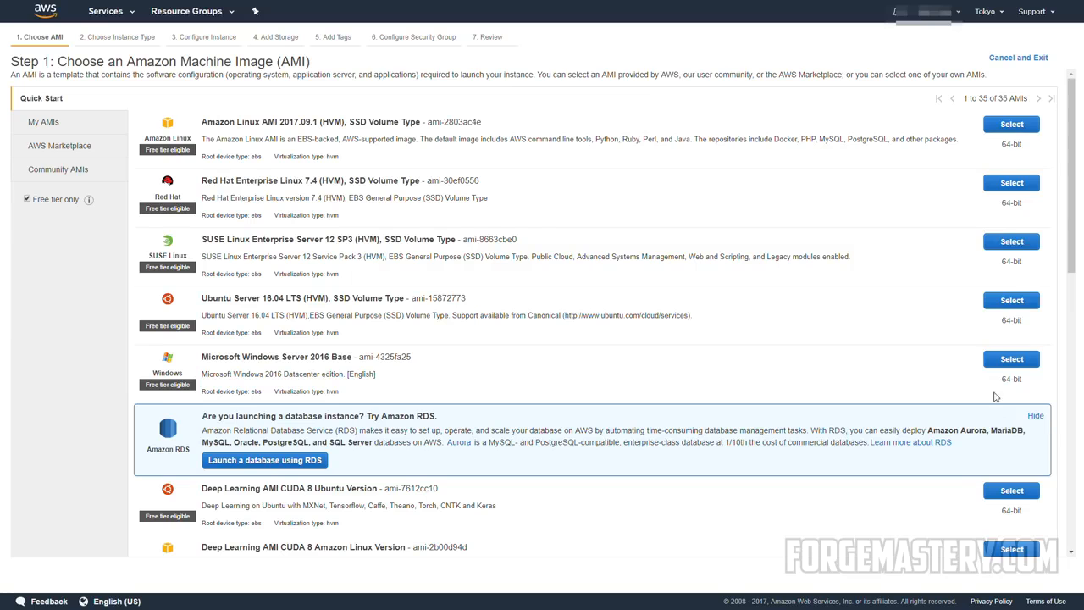
{"action": "left_click", "coordinate": [1024, 365]}
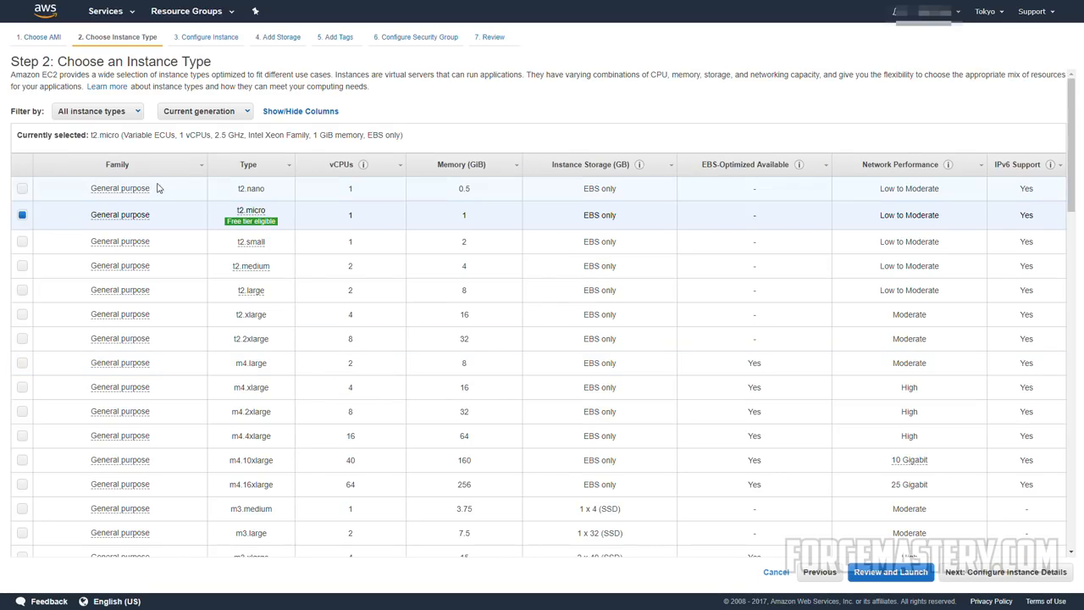
Step: Keep the free-tier-eligible t2.micro instance type, go to the launch review, and proceed to the key pair selection
{"action": "left_click", "coordinate": [875, 583]}
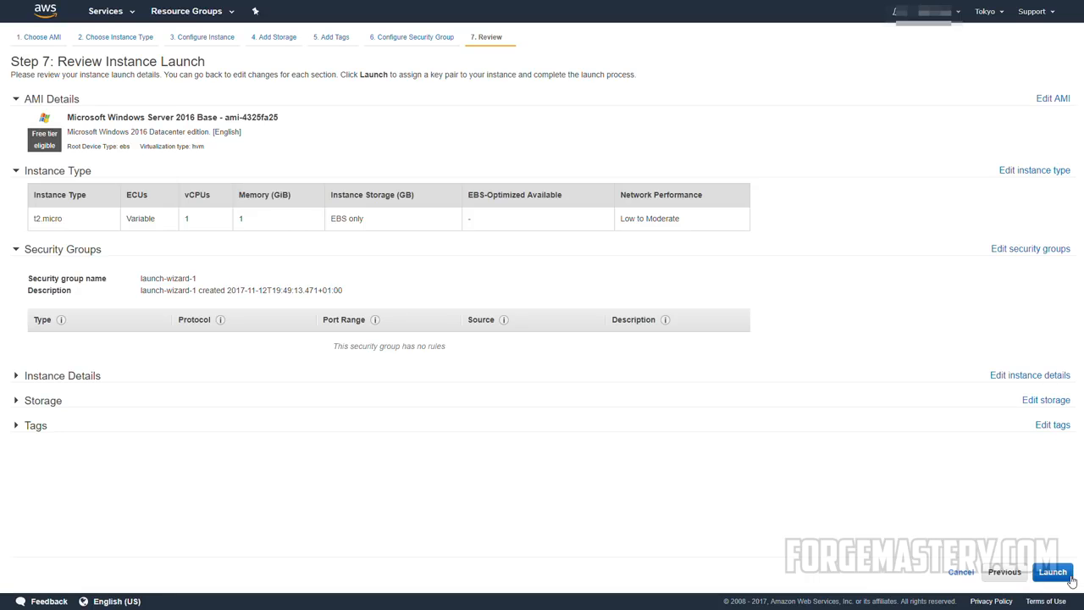
{"action": "left_click", "coordinate": [1069, 575]}
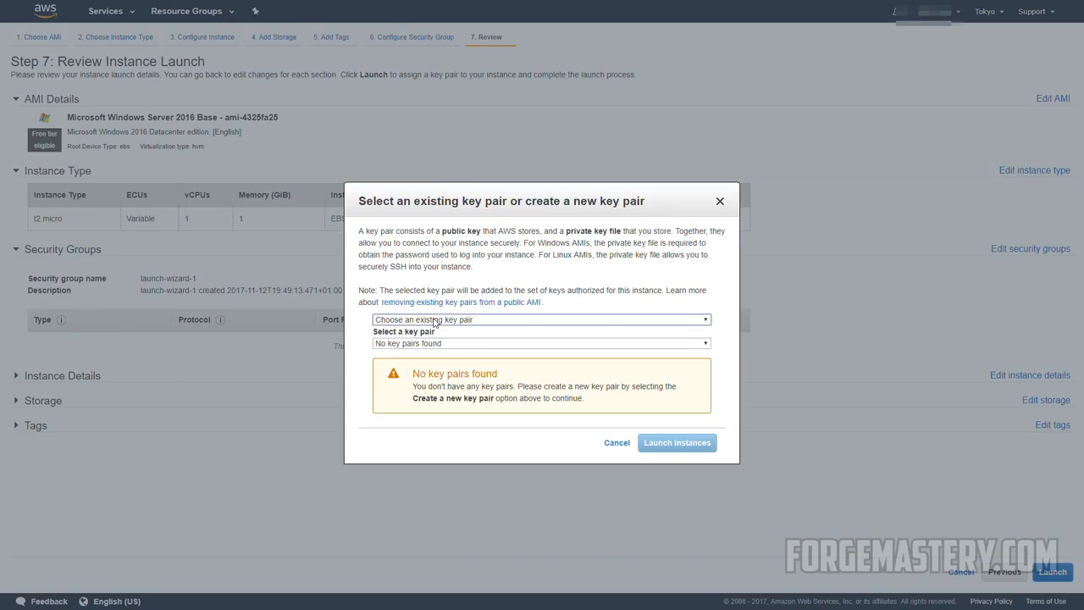
Step: Create and download a new key pair named FM_Tutorial and launch the instance with it
{"action": "left_click", "coordinate": [391, 347]}
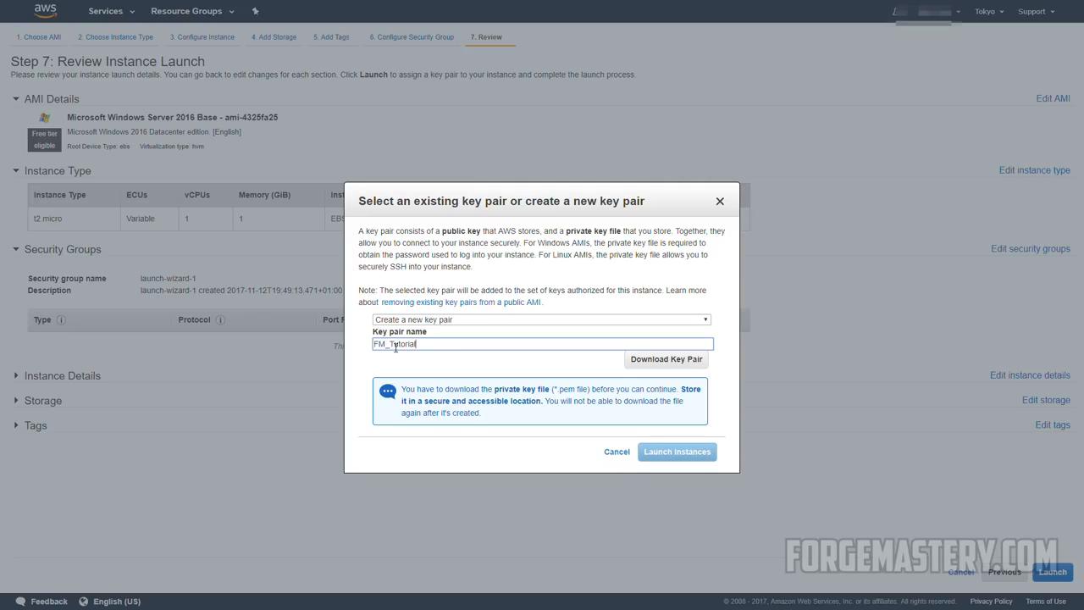
{"action": "left_click", "coordinate": [709, 363]}
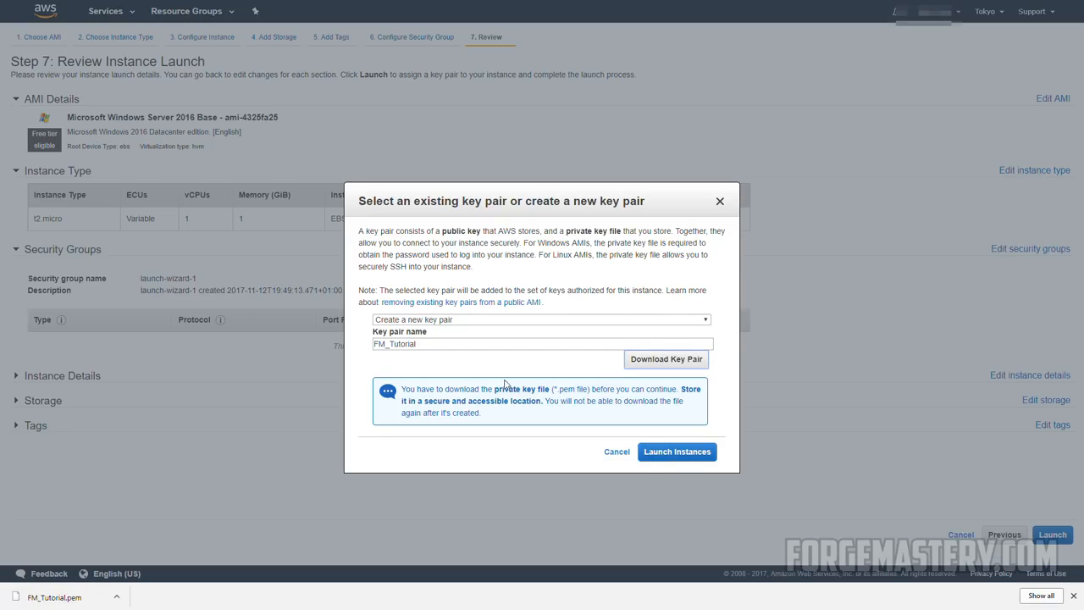
{"action": "left_click", "coordinate": [685, 451]}
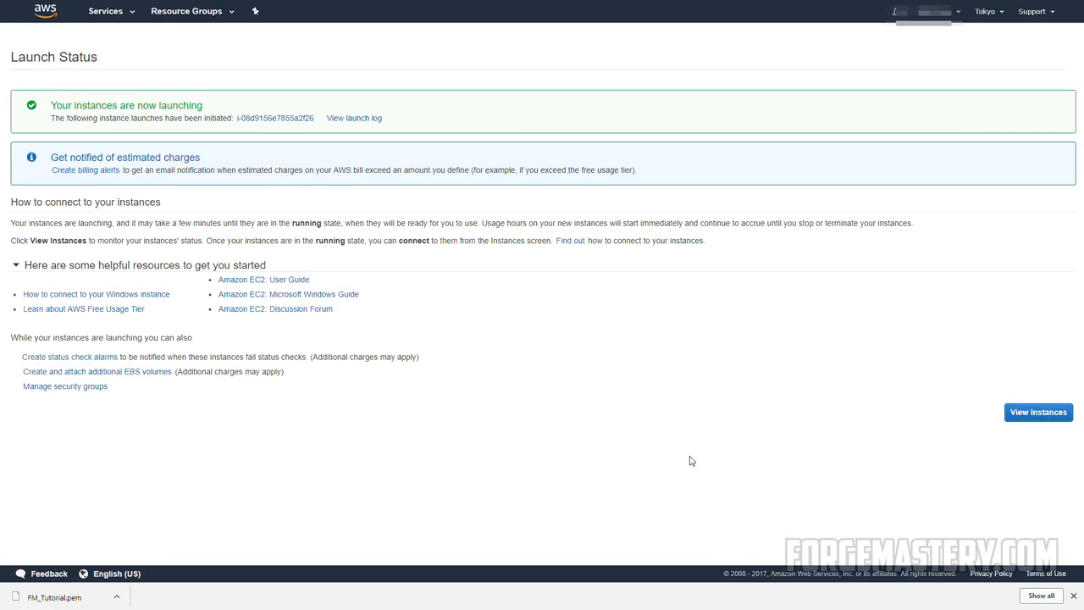
Step: Show the launched instance in the instances list, open its connection details, and download its remote desktop file
{"action": "left_click", "coordinate": [1039, 412]}
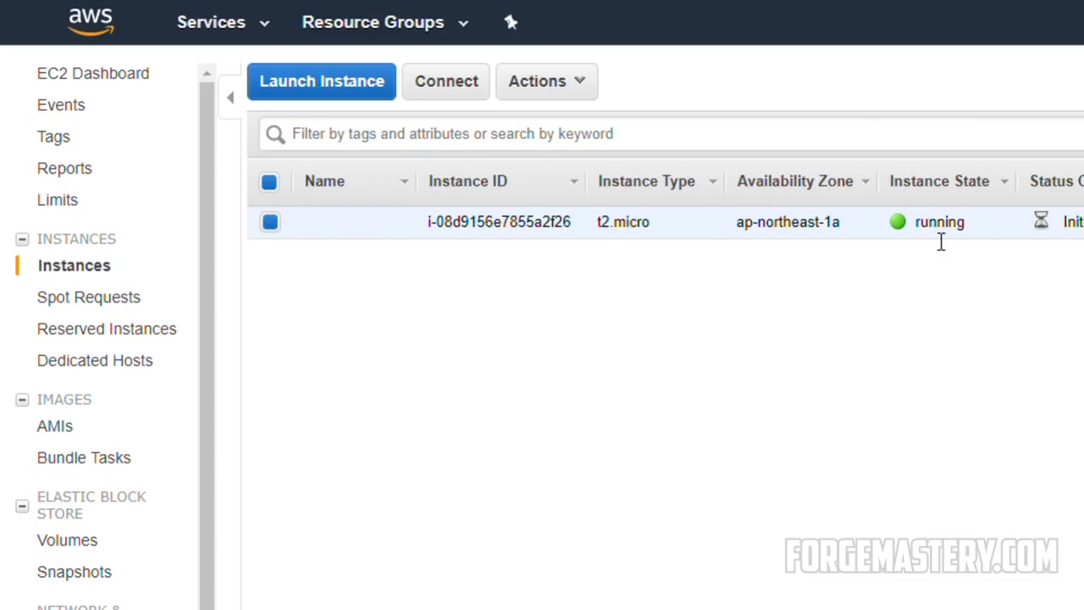
{"action": "left_click", "coordinate": [450, 81]}
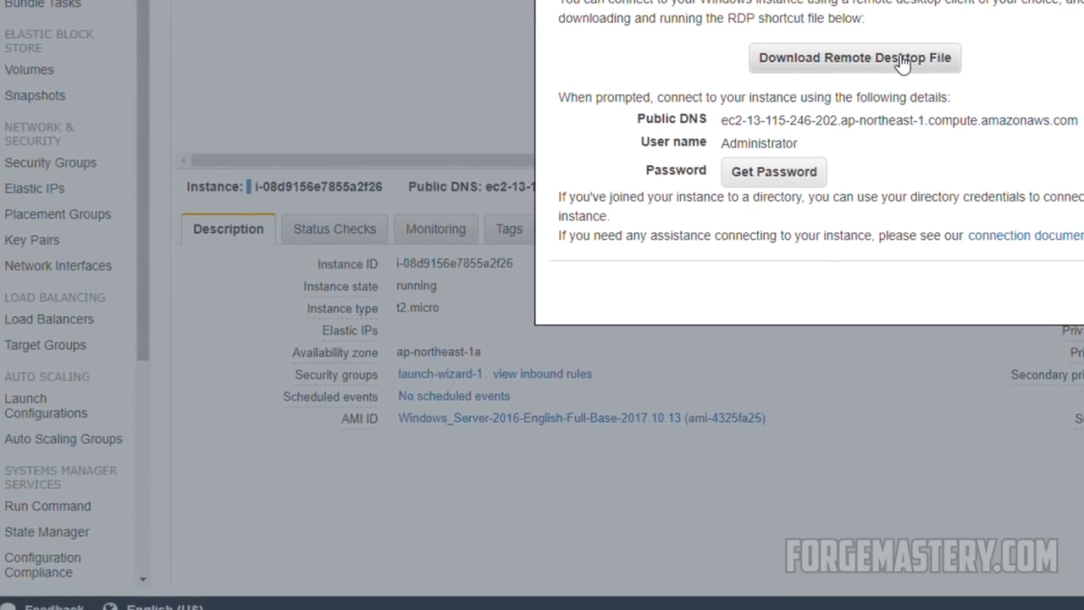
{"action": "left_click", "coordinate": [885, 70]}
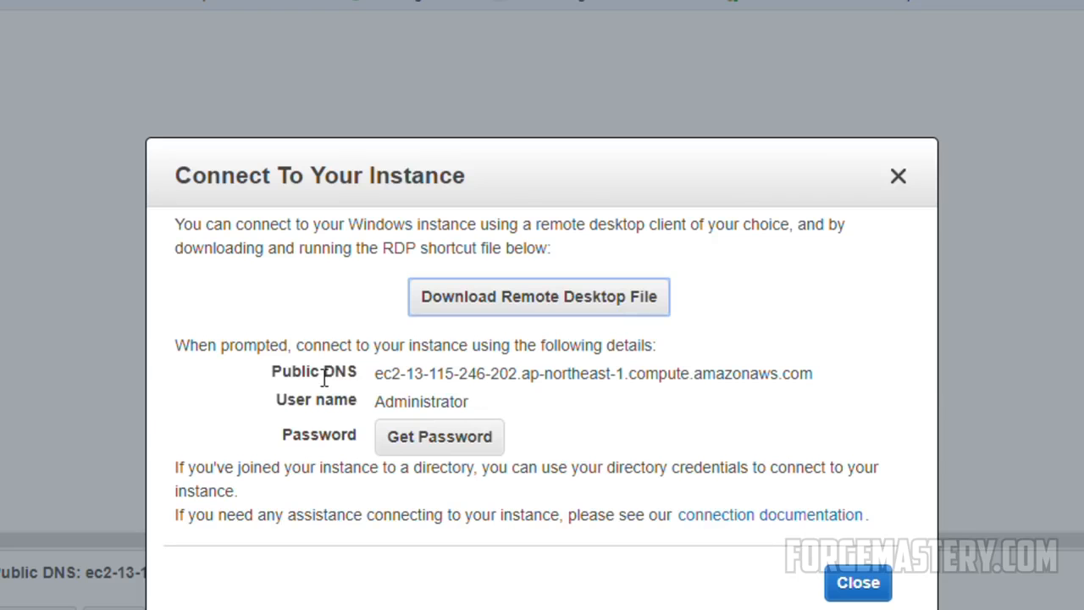
{"action": "left_click_drag", "start_coordinate": [471, 407], "coordinate": [385, 410]}
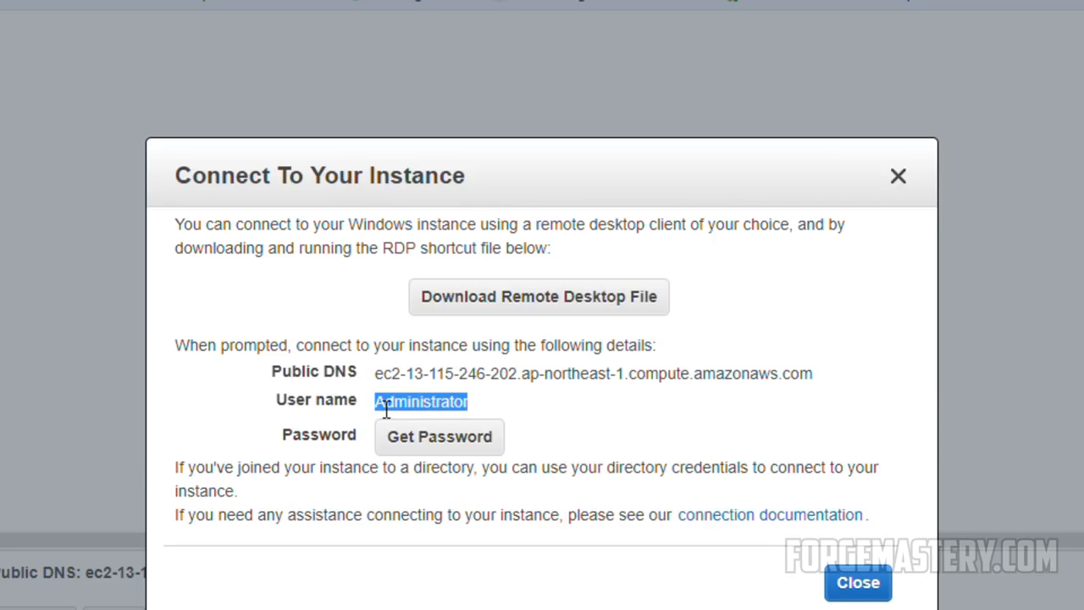
{"action": "left_click", "coordinate": [379, 409]}
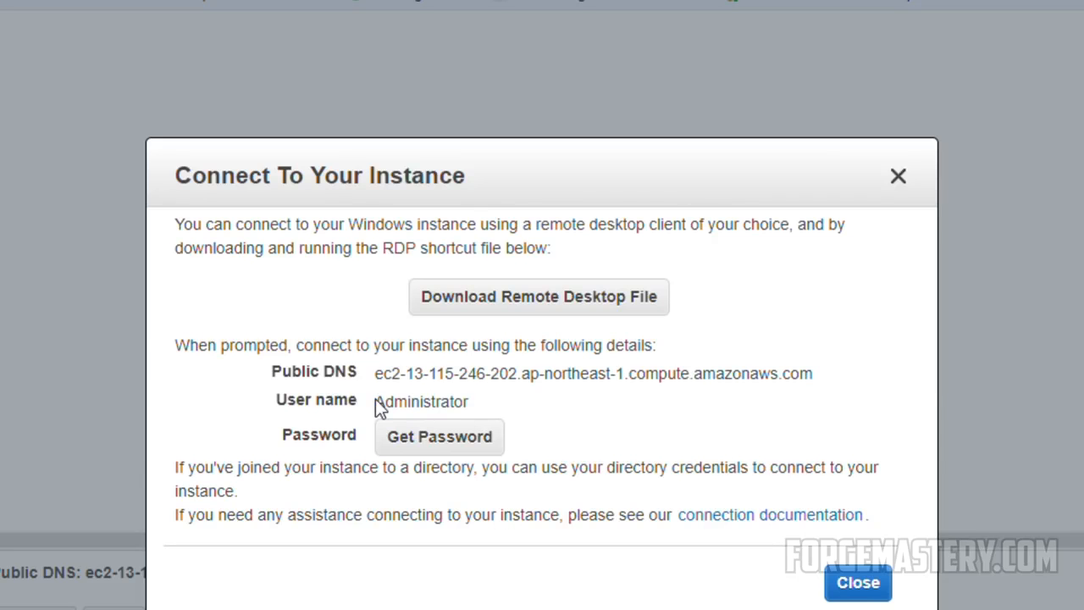
Step: Retrieve the instance's administrator password by decrypting it with FM_Tutorial.pem, copy it, and close the connection details
{"action": "left_click", "coordinate": [453, 443]}
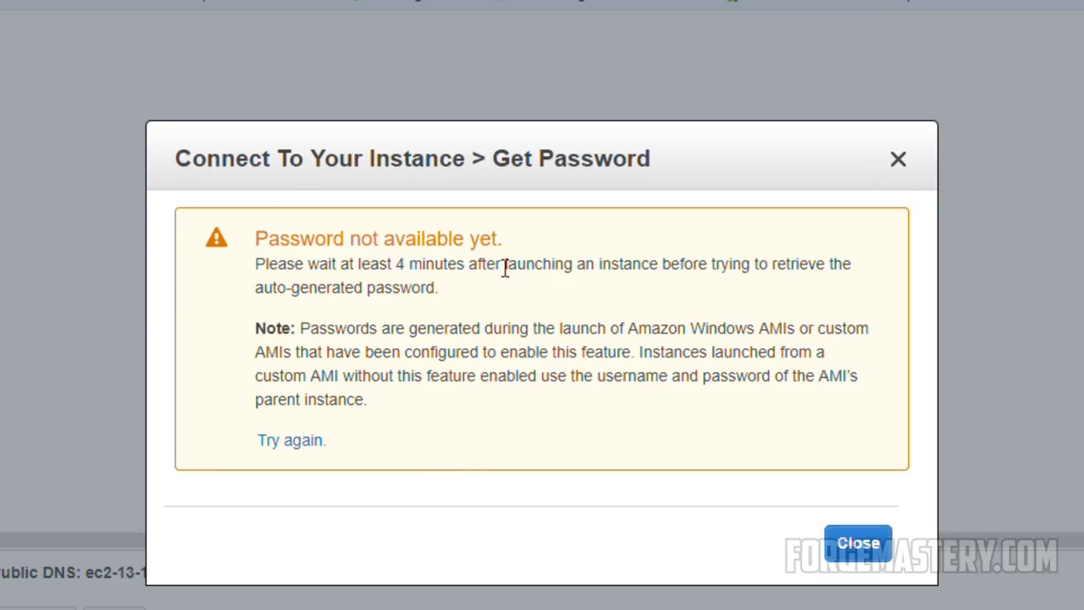
{"action": "left_click_drag", "start_coordinate": [505, 243], "coordinate": [269, 261]}
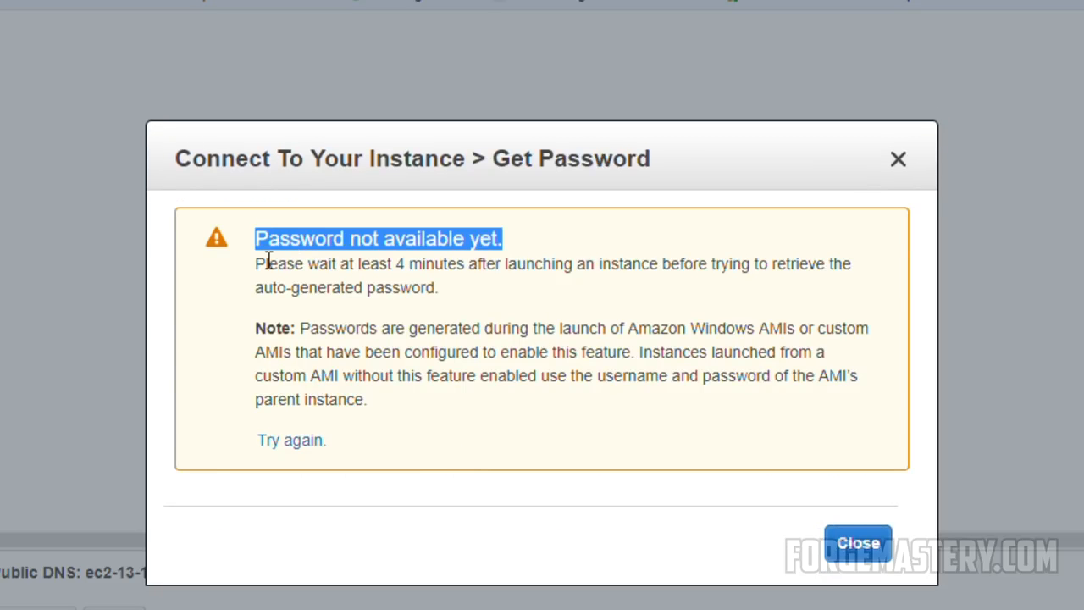
{"action": "left_click", "coordinate": [392, 342]}
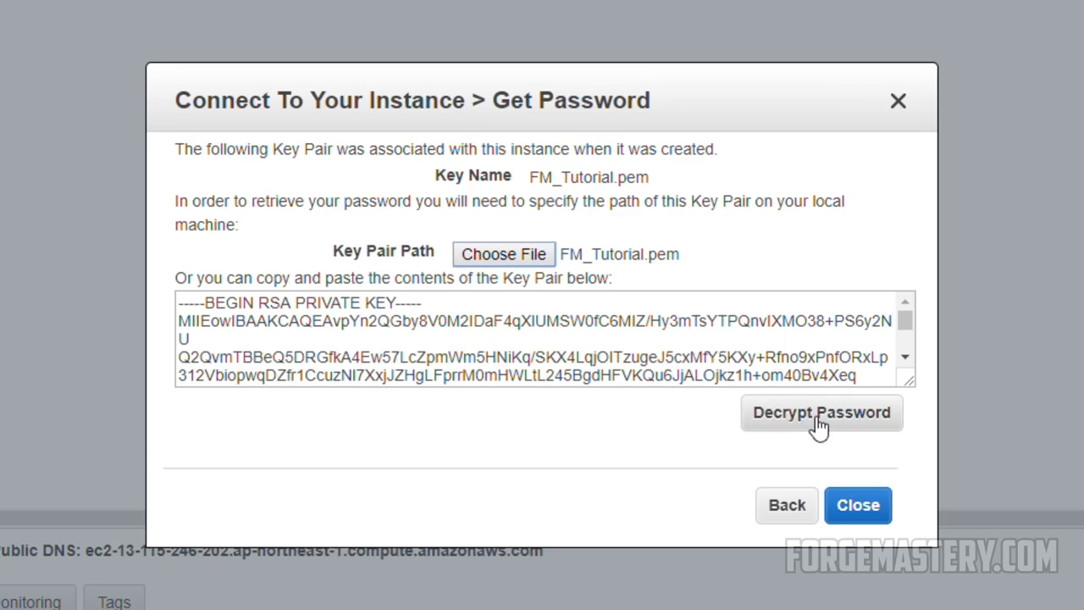
{"action": "left_click", "coordinate": [819, 417]}
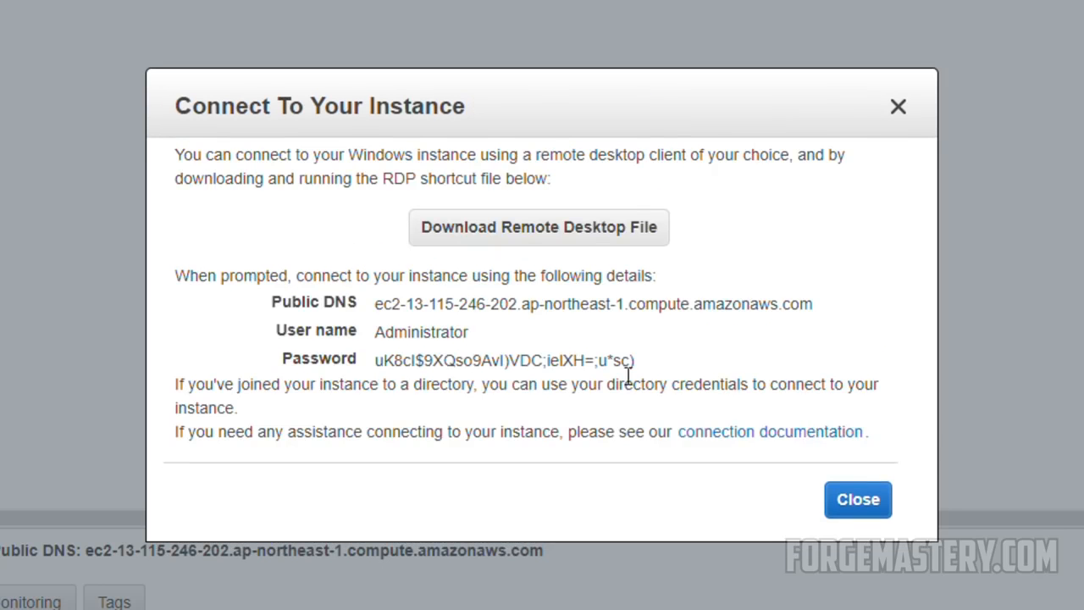
{"action": "left_click_drag", "start_coordinate": [641, 364], "coordinate": [388, 377]}
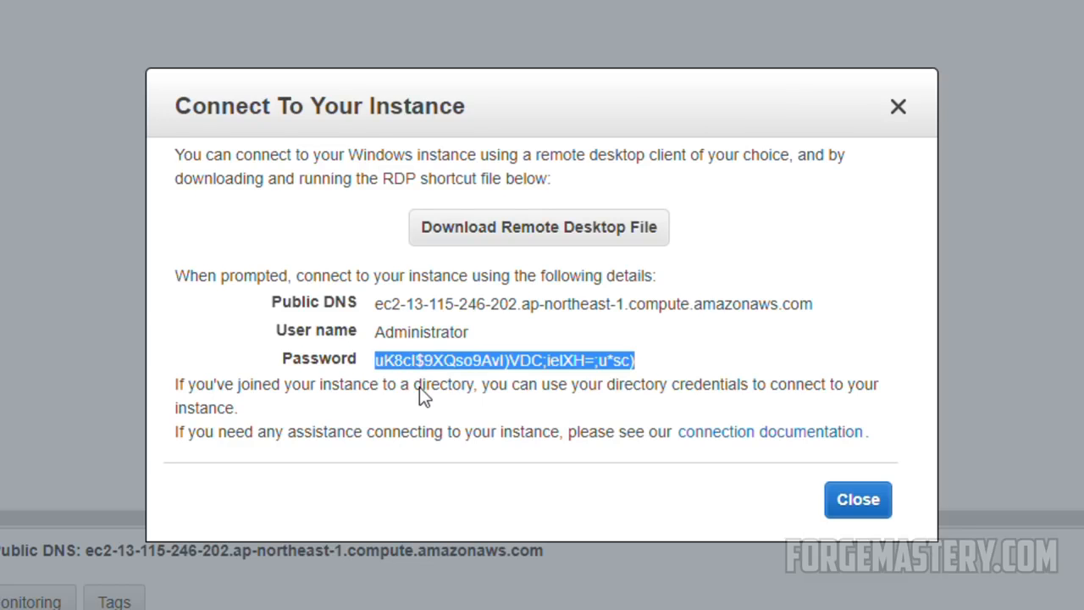
{"action": "left_click", "coordinate": [858, 500]}
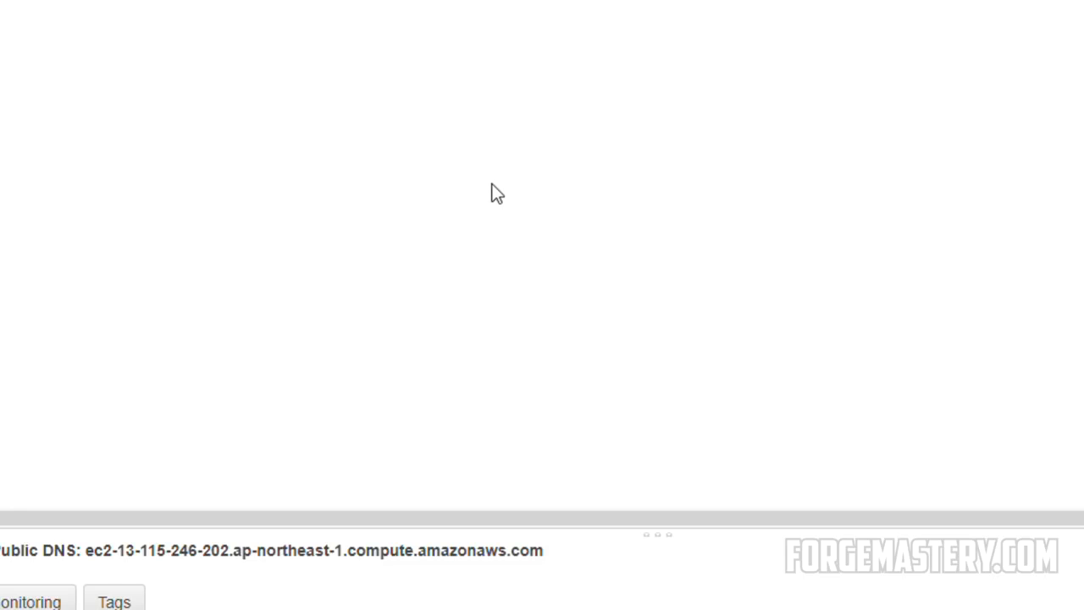
Step: Switch to the desktop, move FM_Tutorial.pem away from the downloaded remote desktop file, and open the remote desktop file
{"action": "left_click", "coordinate": [197, 552]}
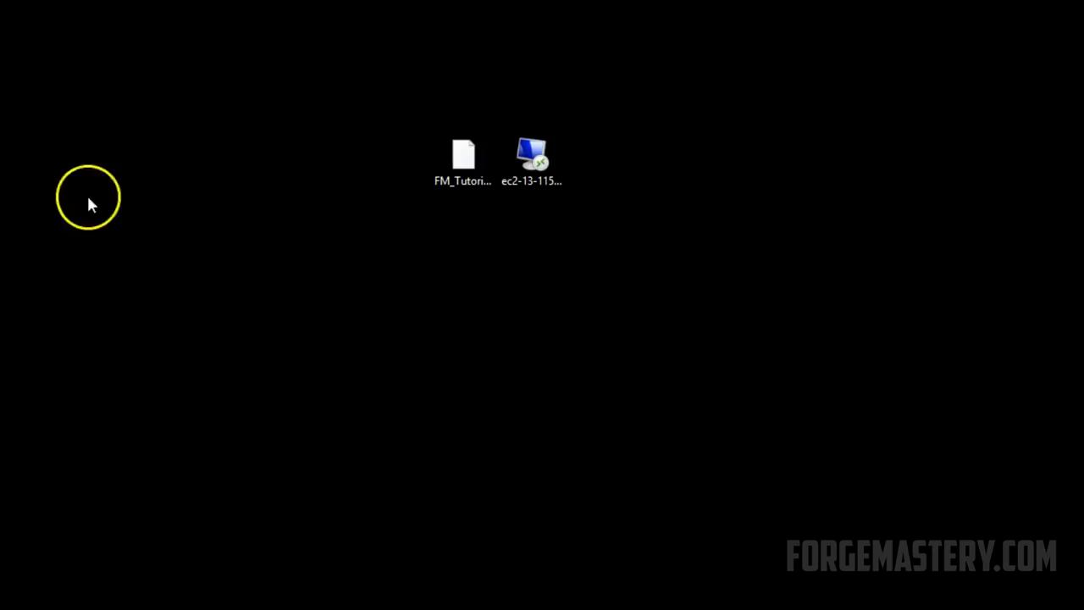
{"action": "left_click_drag", "start_coordinate": [472, 193], "coordinate": [395, 173]}
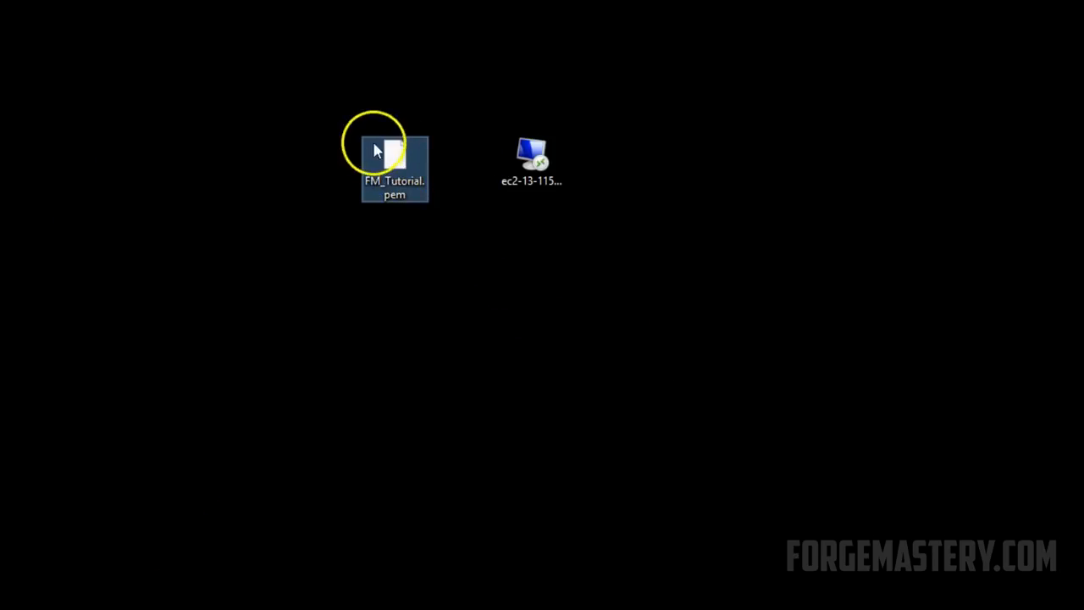
{"action": "left_click", "coordinate": [535, 179]}
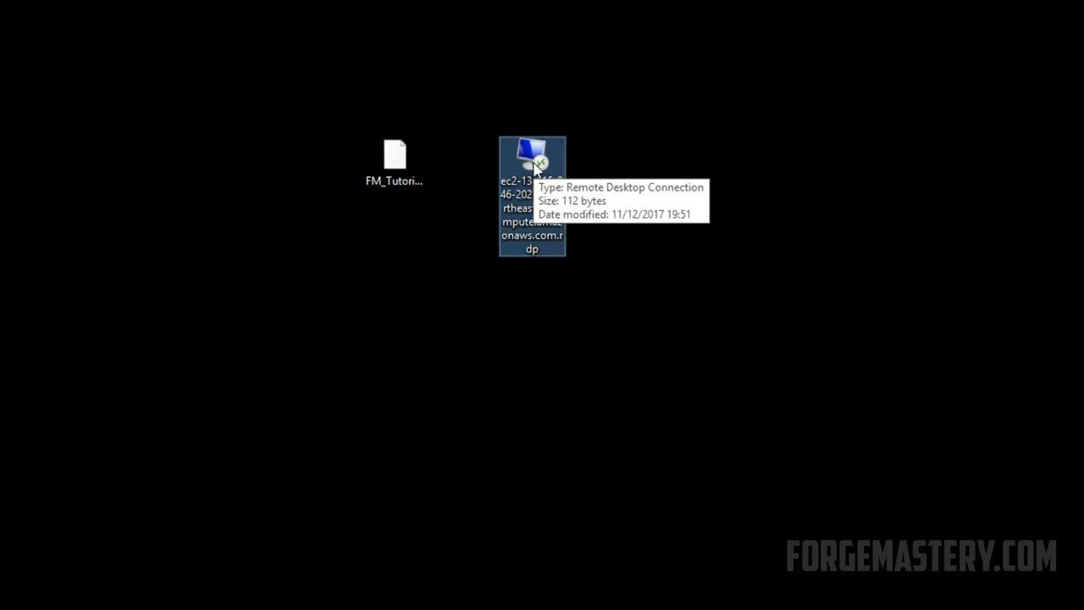
{"action": "double_click", "coordinate": [536, 168]}
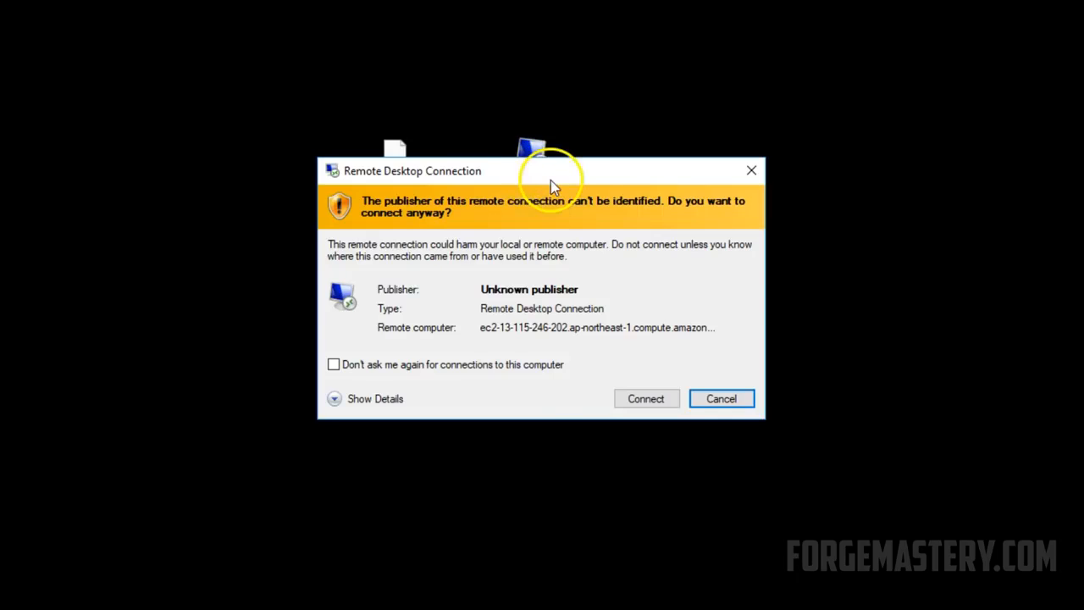
Step: Suppress further prompts for this computer, share only the clipboard and not printers, and connect
{"action": "left_click", "coordinate": [335, 364]}
{"action": "left_click", "coordinate": [335, 398]}
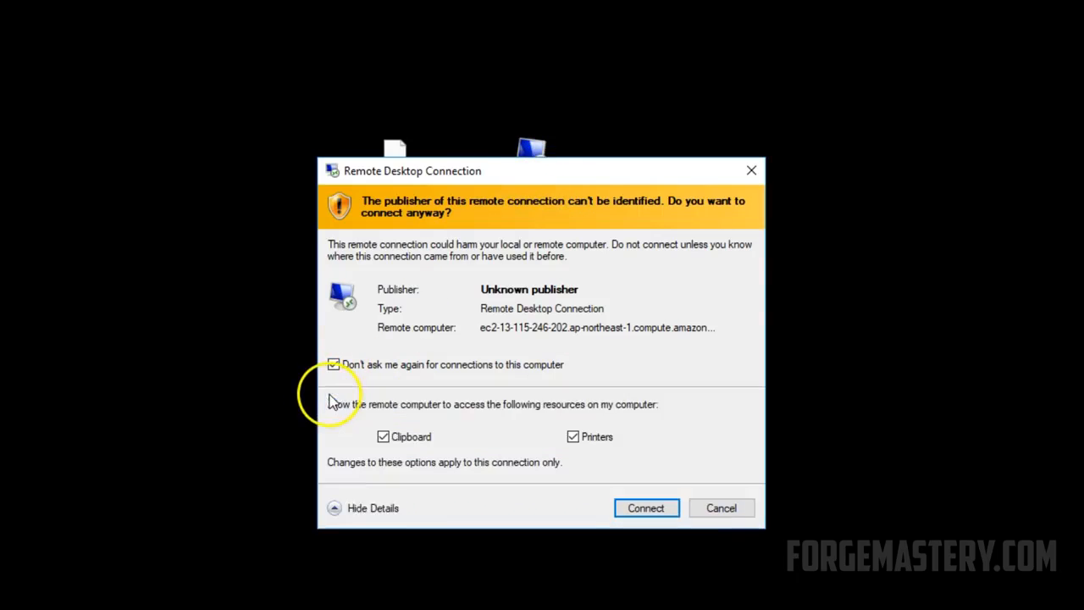
{"action": "left_click_drag", "start_coordinate": [465, 172], "coordinate": [461, 112]}
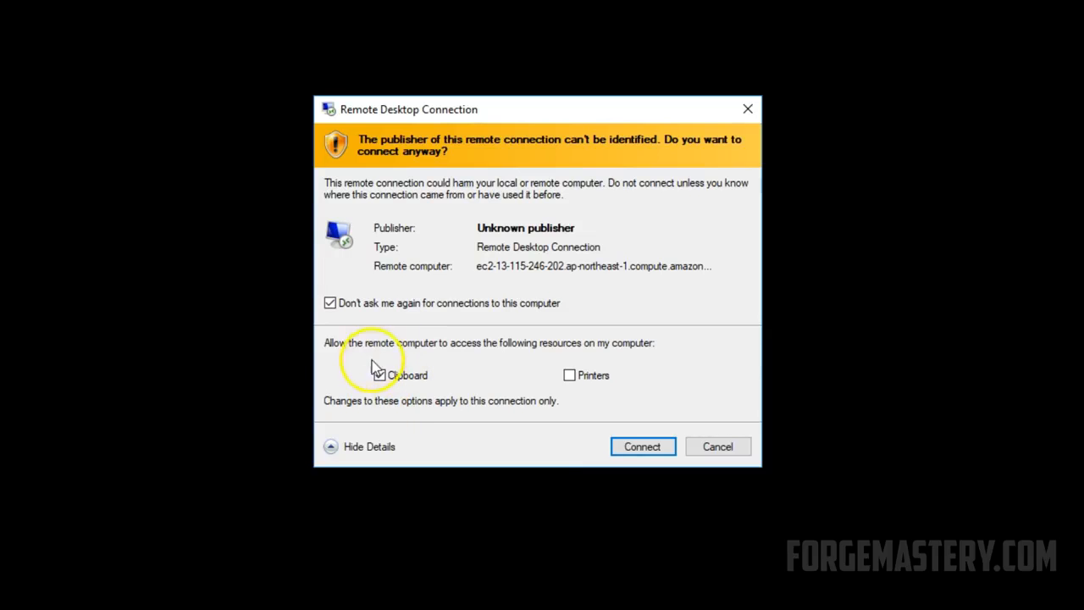
{"action": "left_click", "coordinate": [641, 449]}
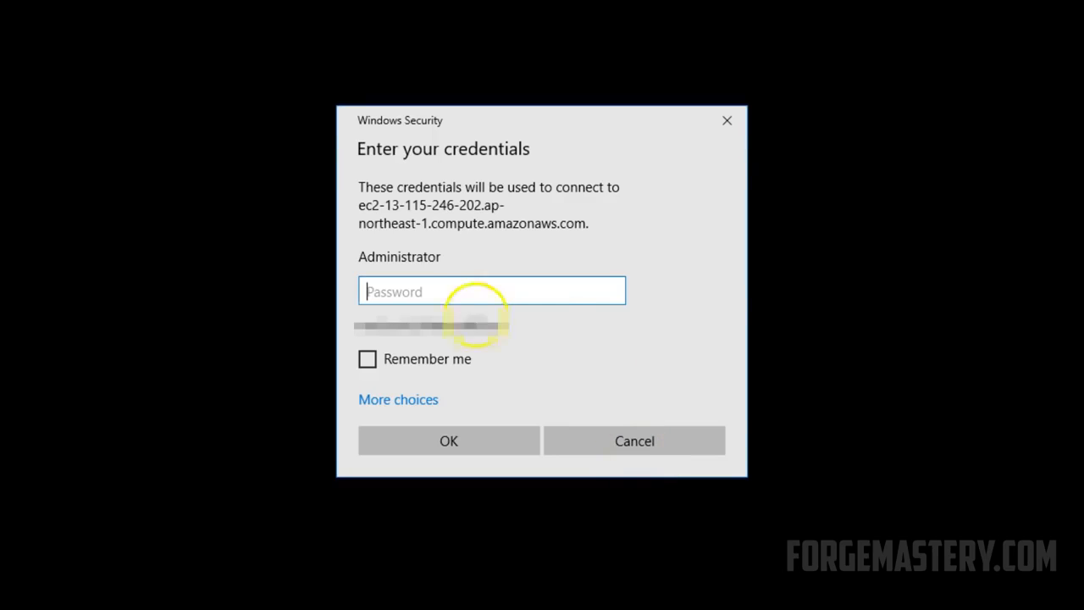
Step: Enter the administrator password, have the credentials remembered, and submit them
{"action": "key", "text": "ctrl+v"}
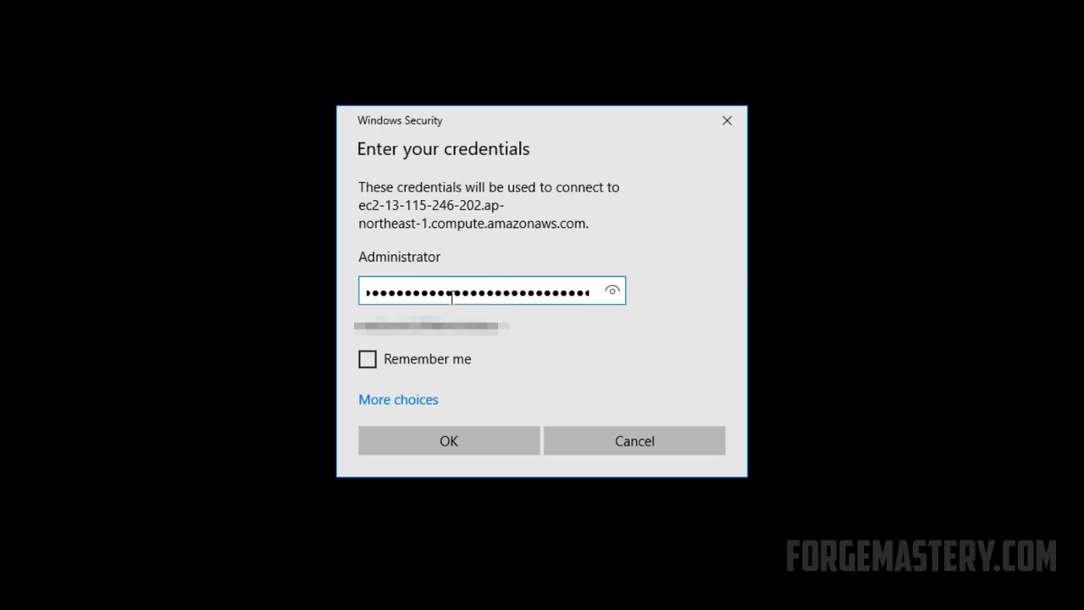
{"action": "left_click", "coordinate": [368, 359]}
{"action": "left_click", "coordinate": [445, 438]}
{"action": "left_click", "coordinate": [441, 440]}
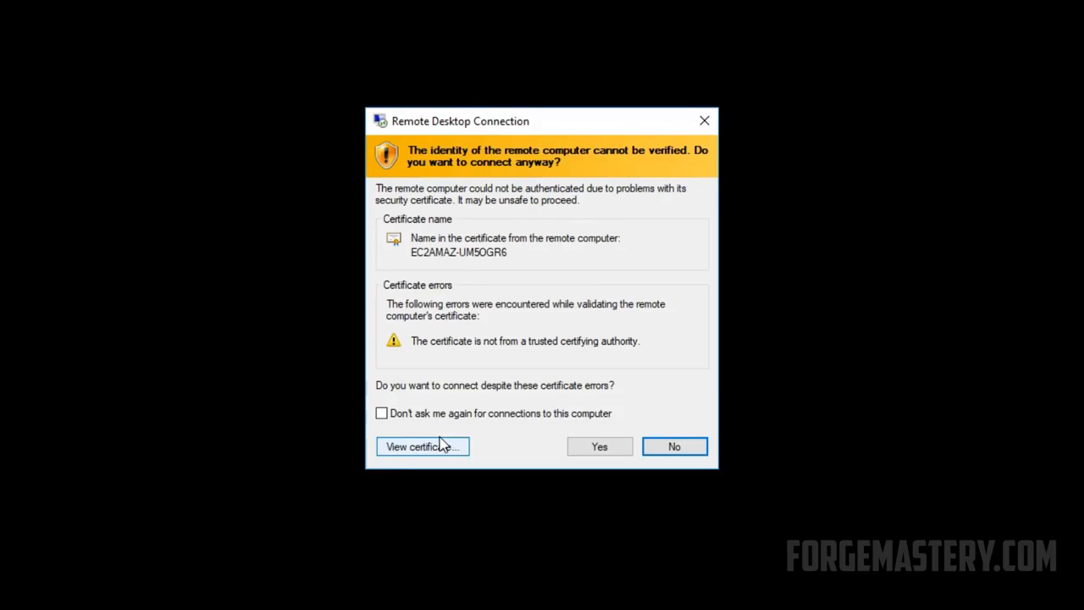
Step: Accept the remote computer's untrusted certificate for all future connections and continue to the remote desktop
{"action": "left_click", "coordinate": [383, 413]}
{"action": "left_click", "coordinate": [598, 446]}
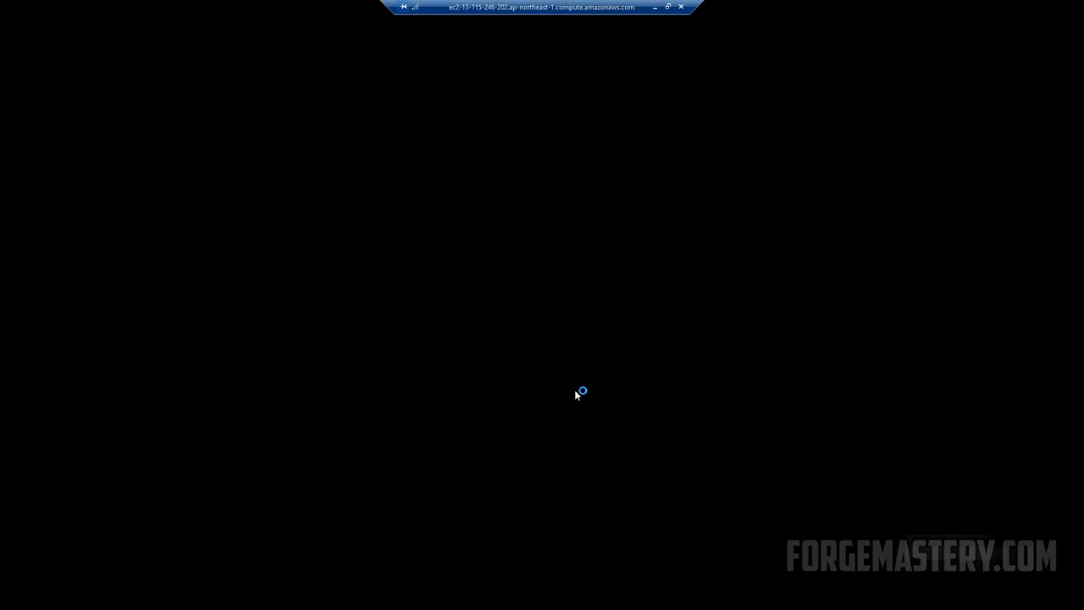
{"action": "left_click", "coordinate": [585, 391]}
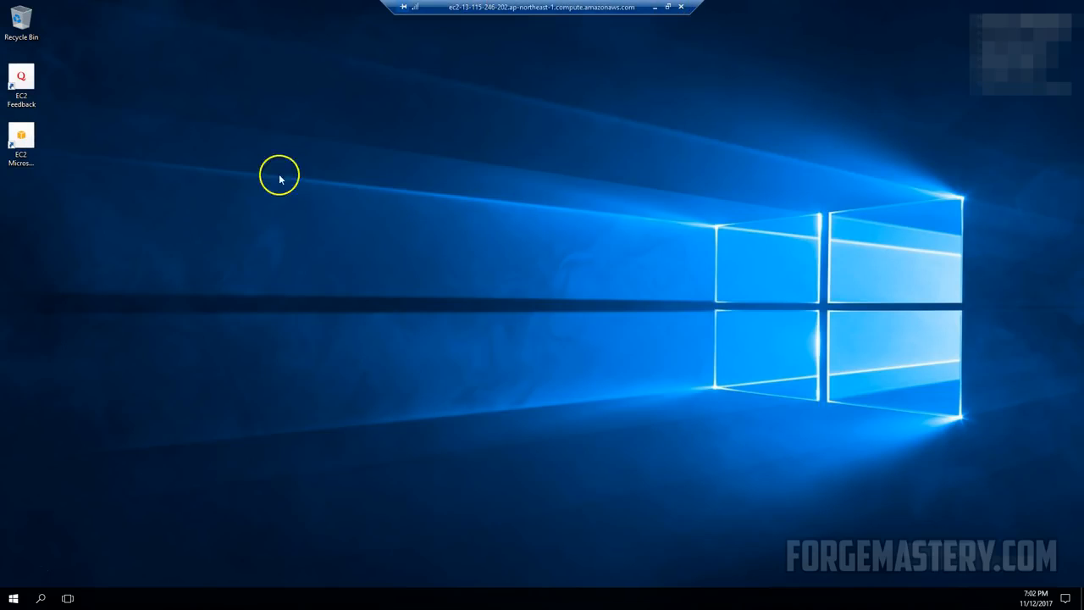
Step: Delete the two EC2 shortcuts from the remote desktop and look over the server's available programs
{"action": "left_click_drag", "start_coordinate": [84, 200], "coordinate": [2, 65]}
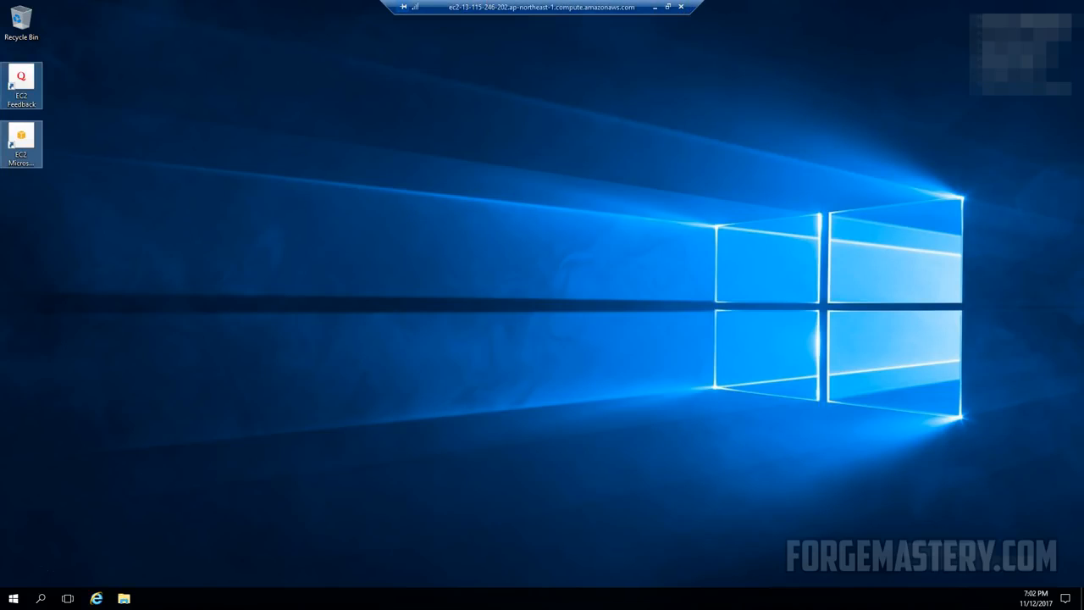
{"action": "key", "text": "Delete"}
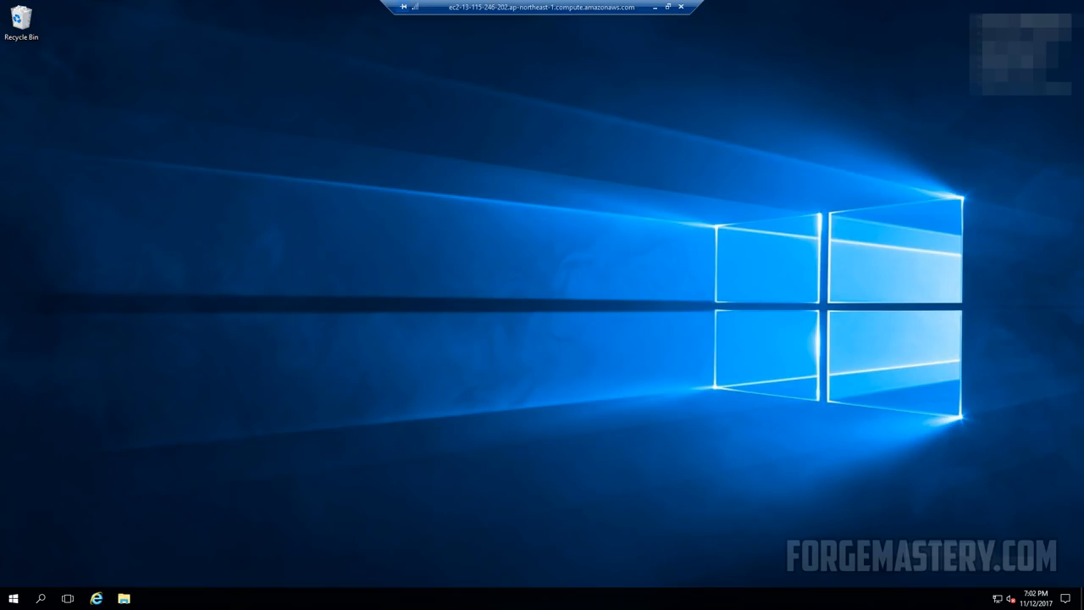
{"action": "left_click", "coordinate": [12, 598]}
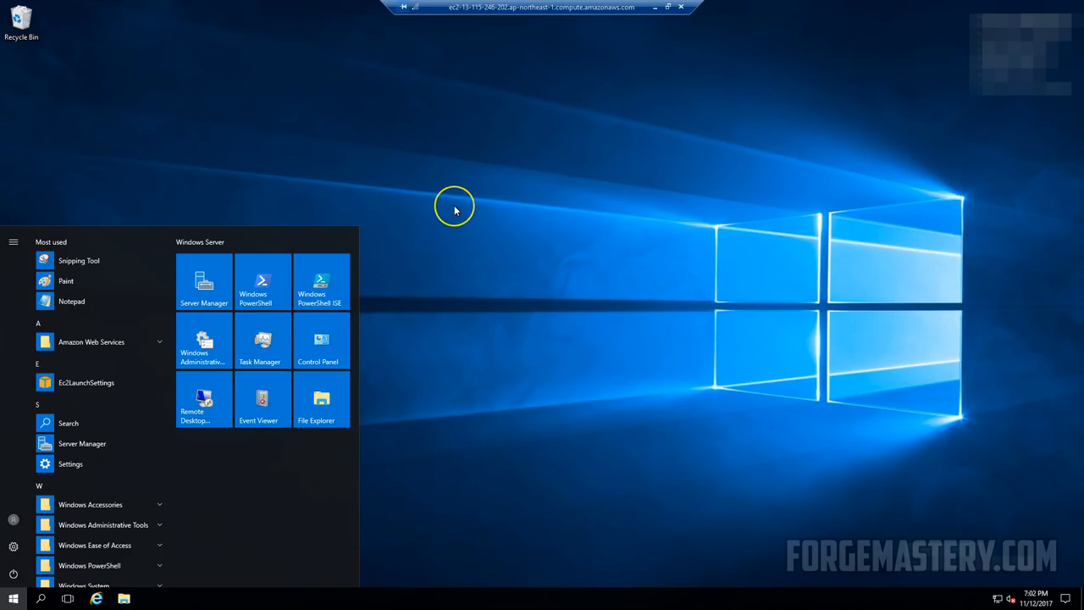
{"action": "left_click", "coordinate": [454, 206]}
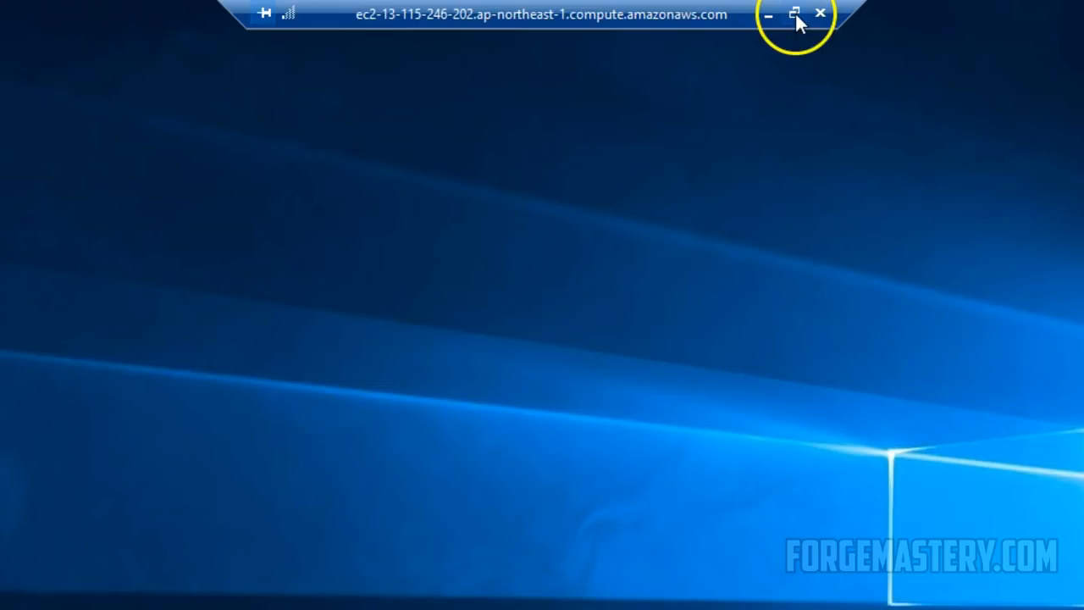
Step: Take the remote desktop session out of full screen and reposition its window on the local desktop
{"action": "left_click", "coordinate": [795, 14]}
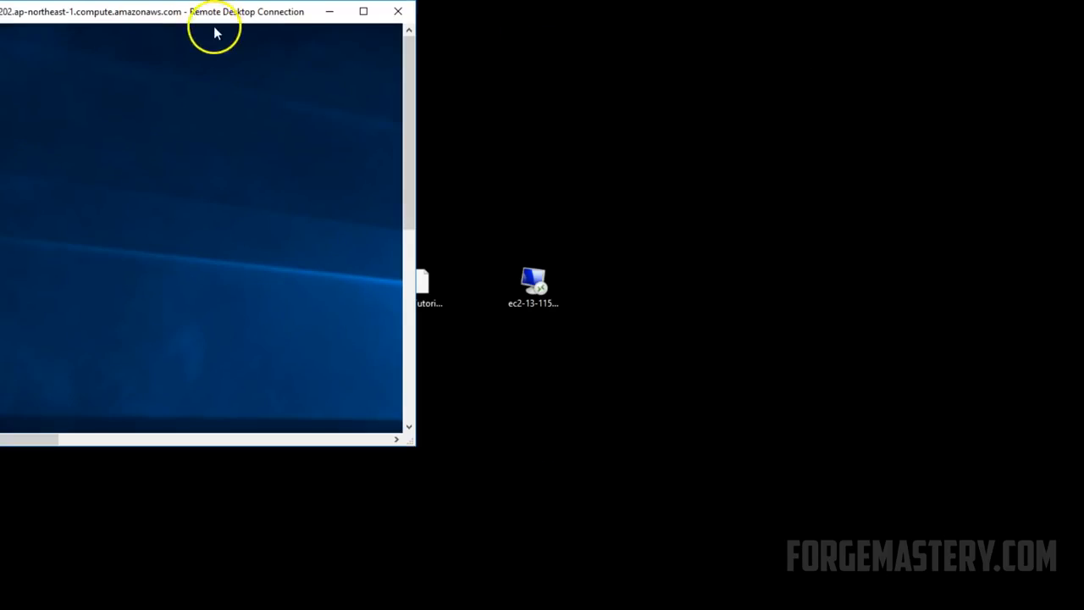
{"action": "left_click_drag", "start_coordinate": [215, 17], "coordinate": [552, 102]}
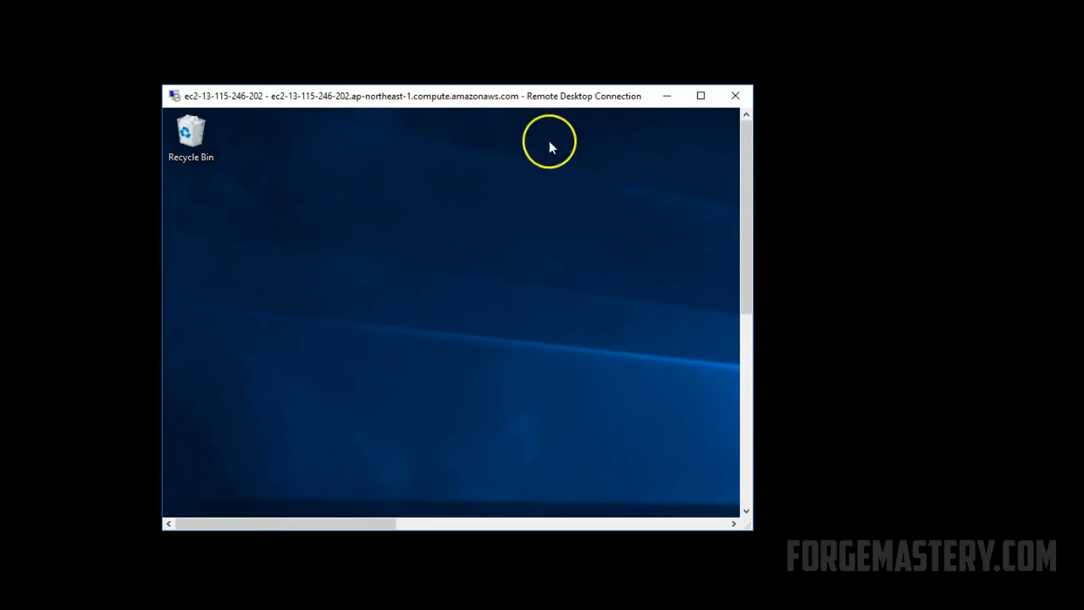
{"action": "left_click_drag", "start_coordinate": [525, 102], "coordinate": [636, 160]}
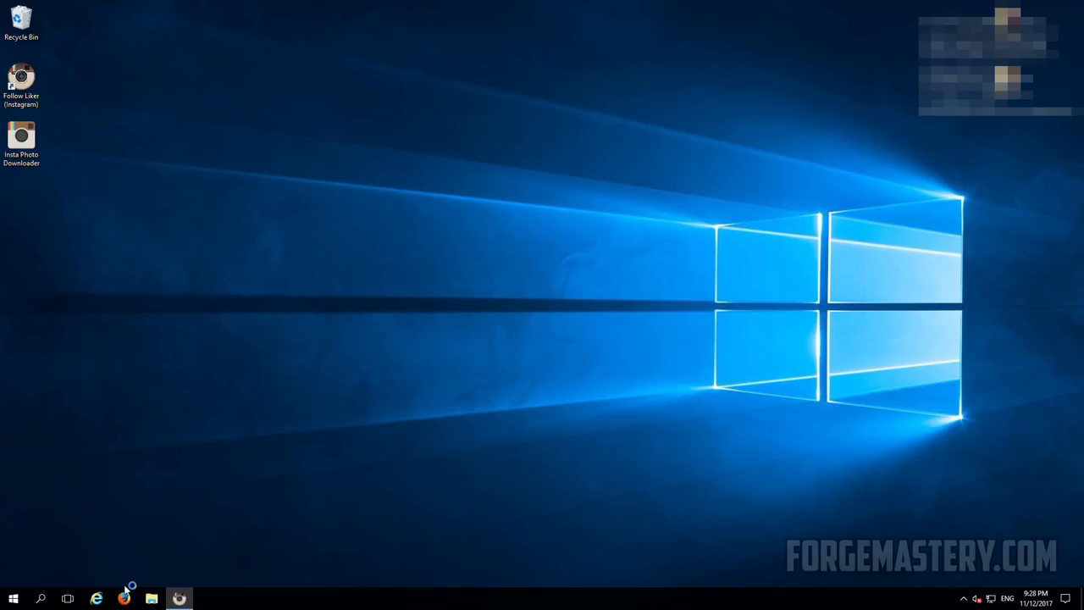
Step: Open youtube.com in Internet Explorer on the remote server and follow its link for getting Chrome
{"action": "left_click", "coordinate": [99, 599]}
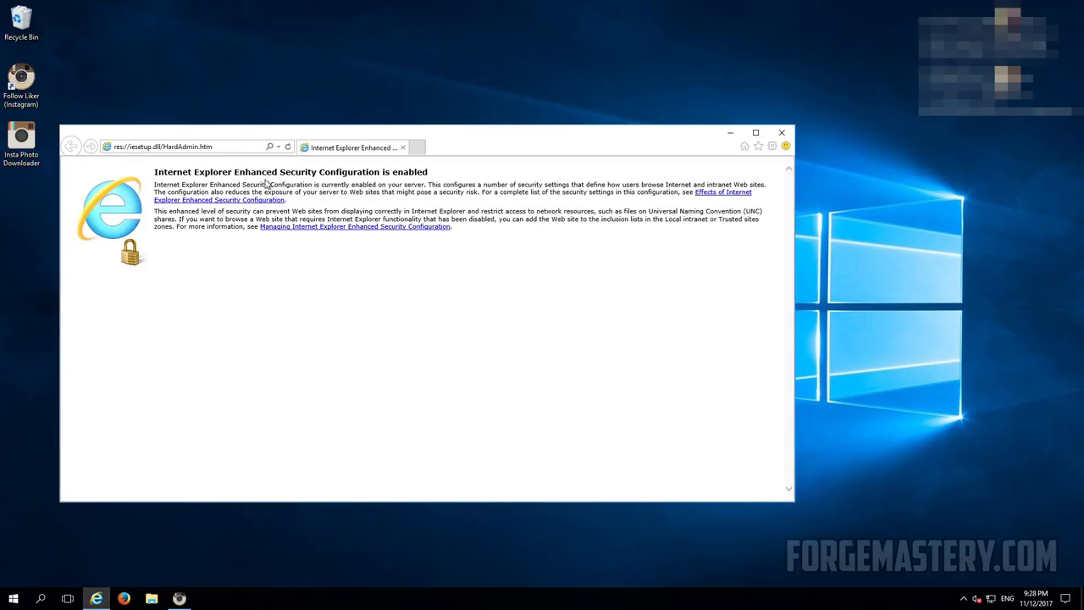
{"action": "left_click", "coordinate": [241, 150]}
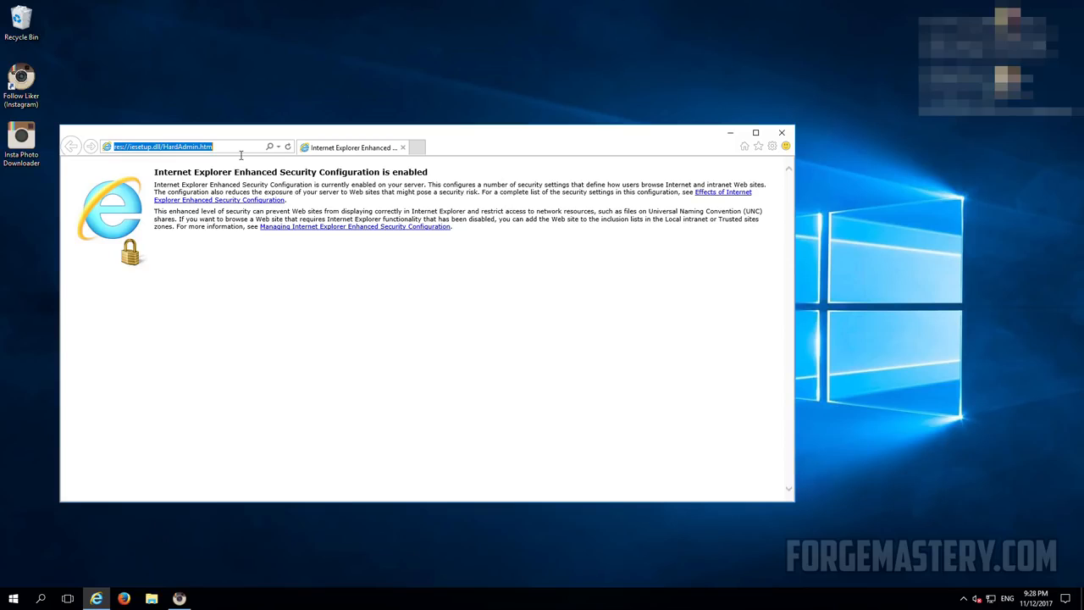
{"action": "type", "text": "youtube.com"}
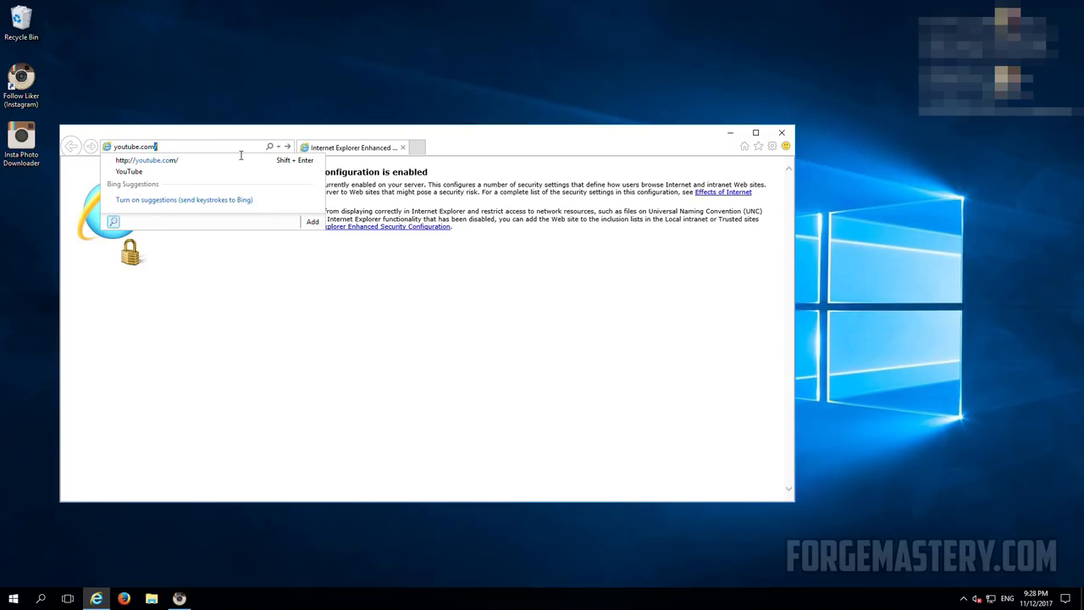
{"action": "key", "text": "Return"}
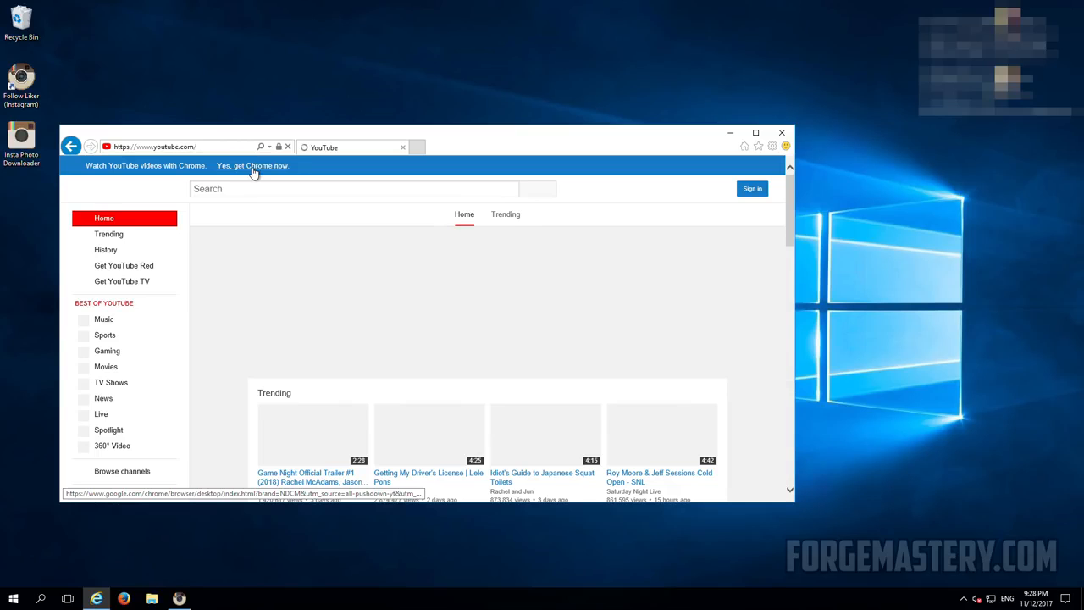
{"action": "left_click", "coordinate": [252, 166]}
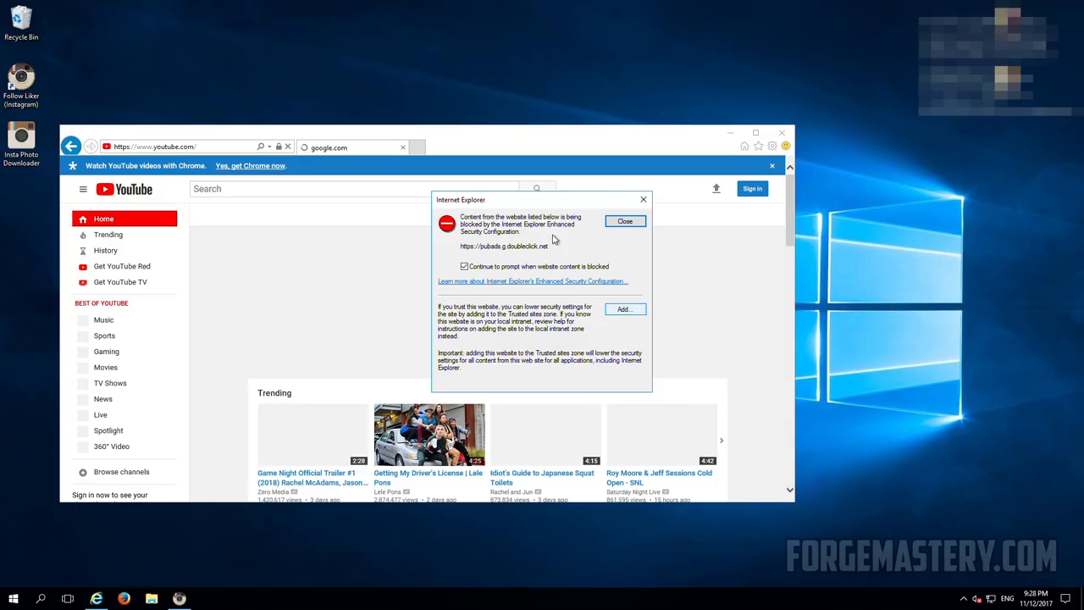
{"action": "left_click", "coordinate": [625, 316]}
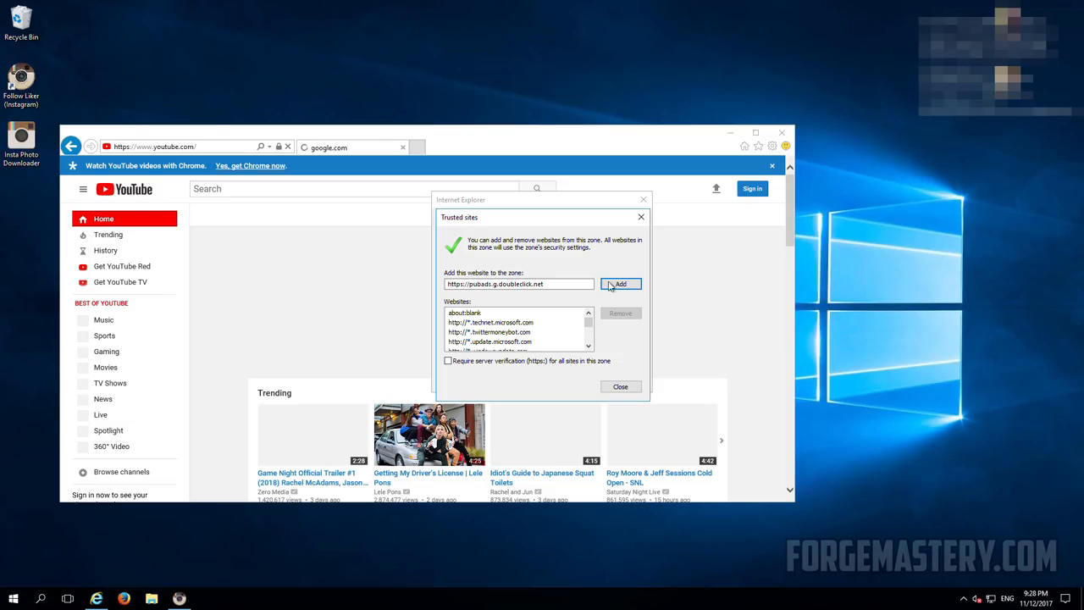
{"action": "left_click", "coordinate": [618, 288]}
{"action": "left_click", "coordinate": [620, 387]}
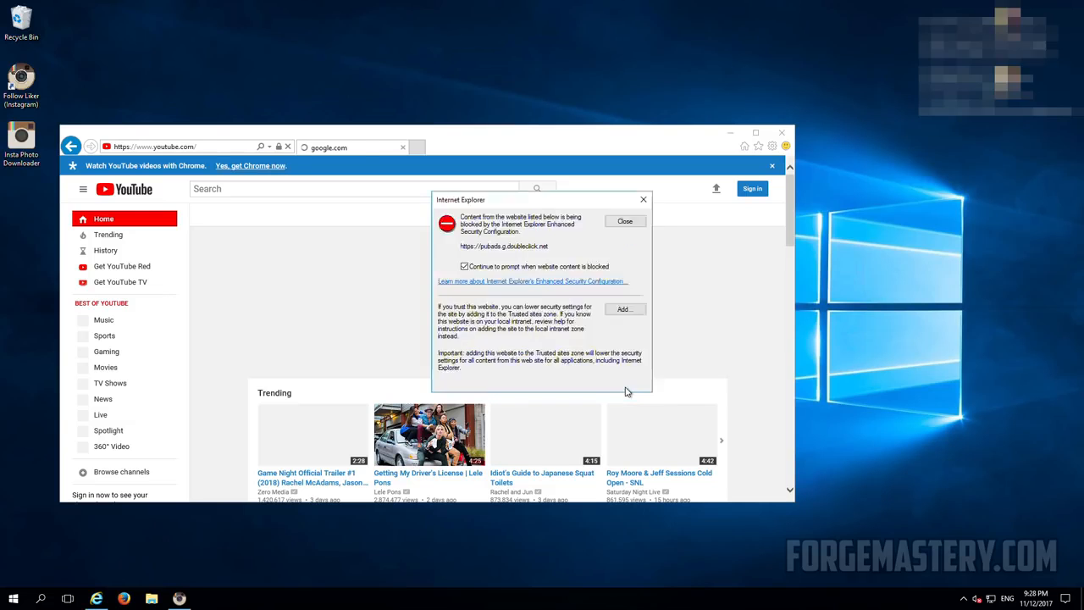
{"action": "left_click", "coordinate": [624, 315]}
{"action": "left_click", "coordinate": [628, 287]}
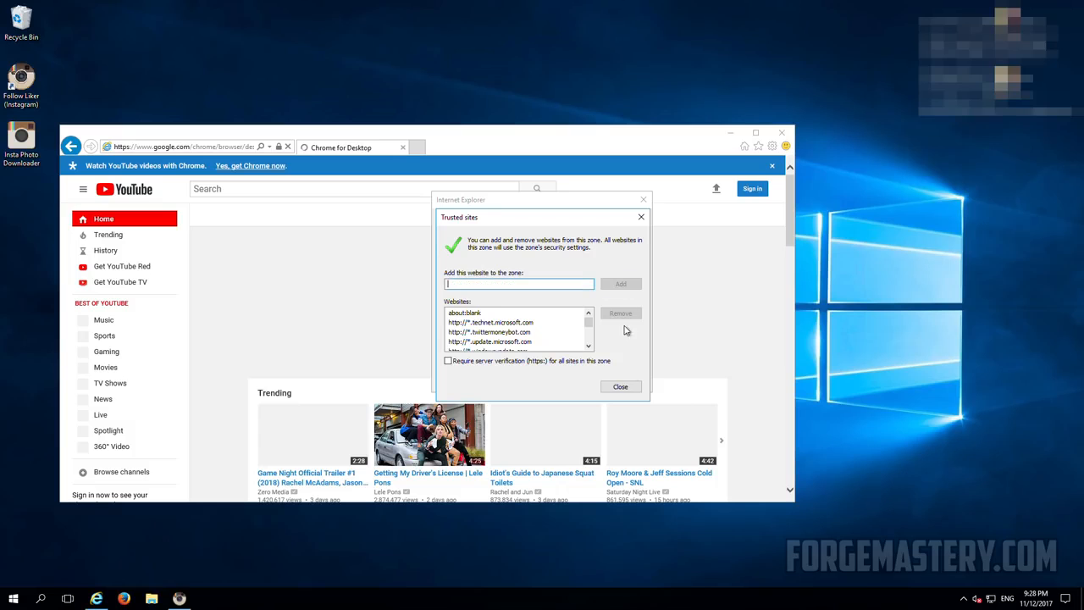
{"action": "left_click", "coordinate": [623, 387]}
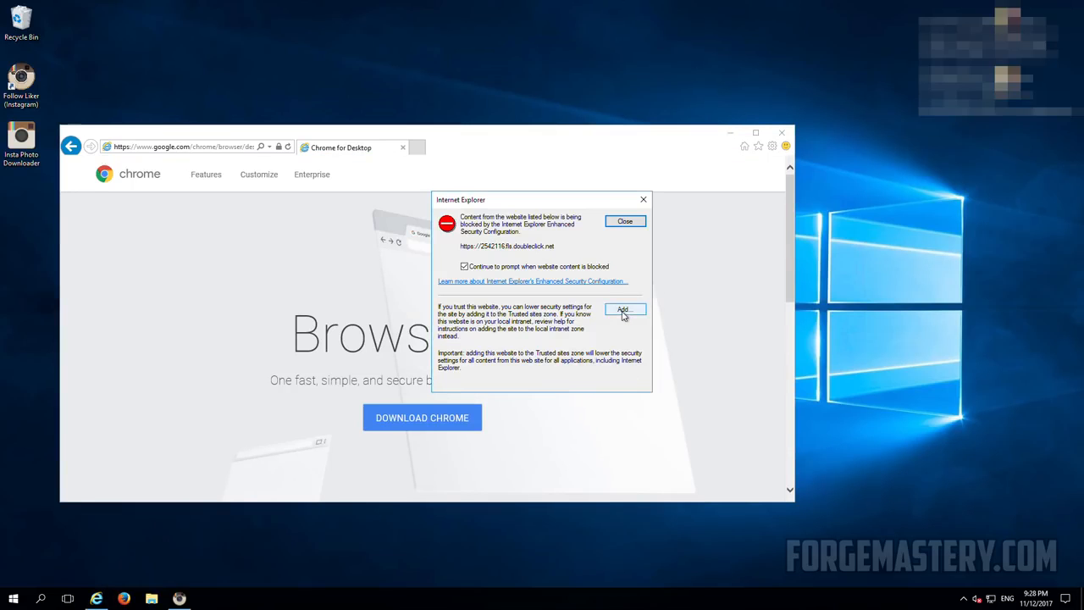
{"action": "left_click", "coordinate": [625, 312]}
{"action": "left_click", "coordinate": [630, 286]}
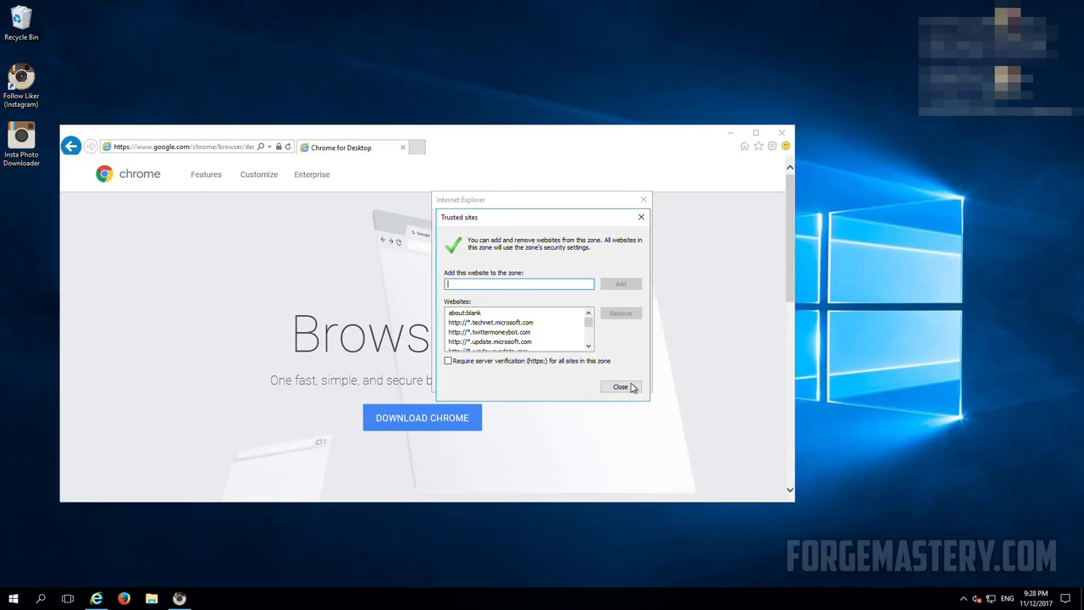
{"action": "left_click", "coordinate": [633, 387]}
{"action": "left_click", "coordinate": [637, 313]}
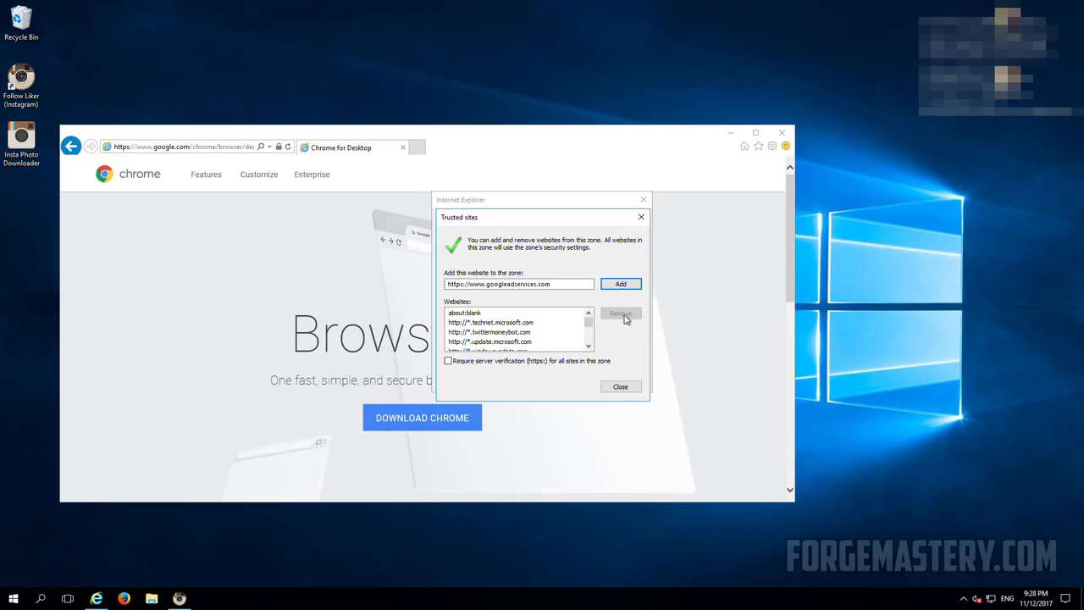
{"action": "left_click", "coordinate": [630, 287]}
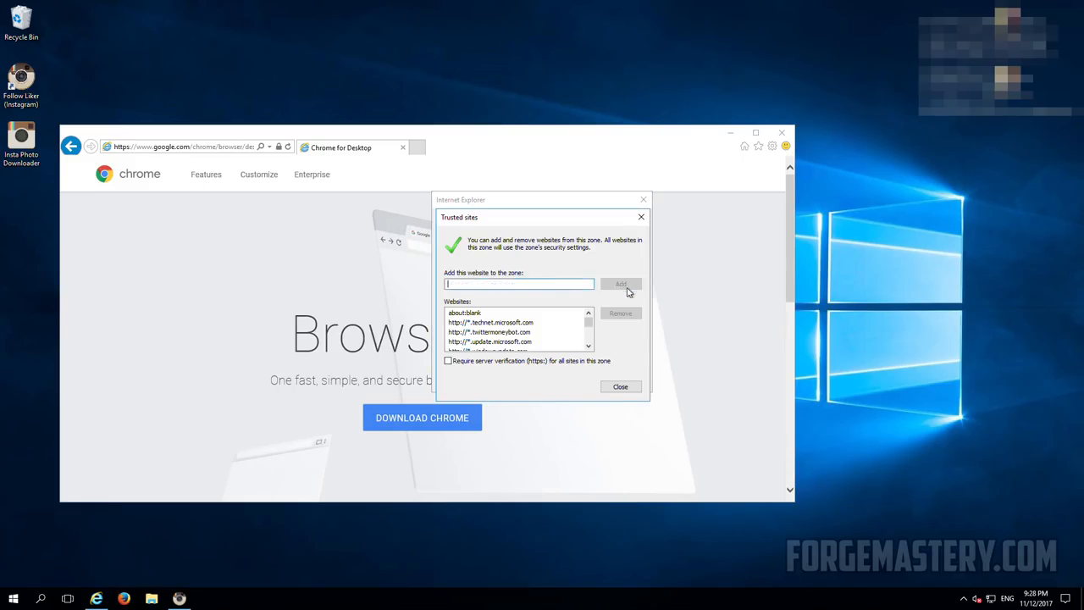
{"action": "left_click", "coordinate": [625, 388]}
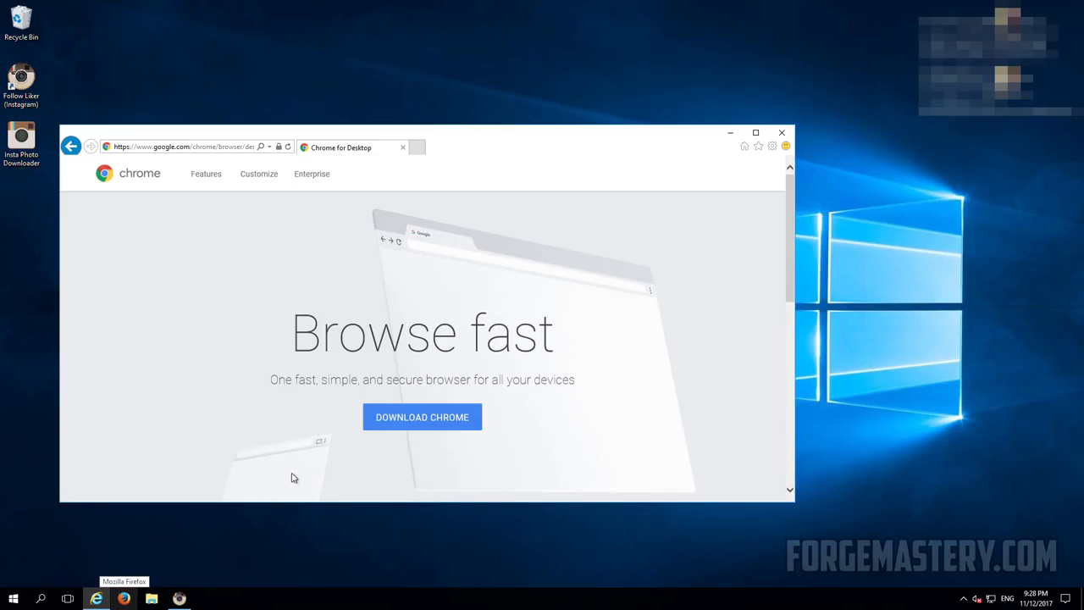
Step: Close Internet Explorer and reveal the hidden notification area icons
{"action": "left_click", "coordinate": [783, 133]}
{"action": "left_click", "coordinate": [964, 598]}
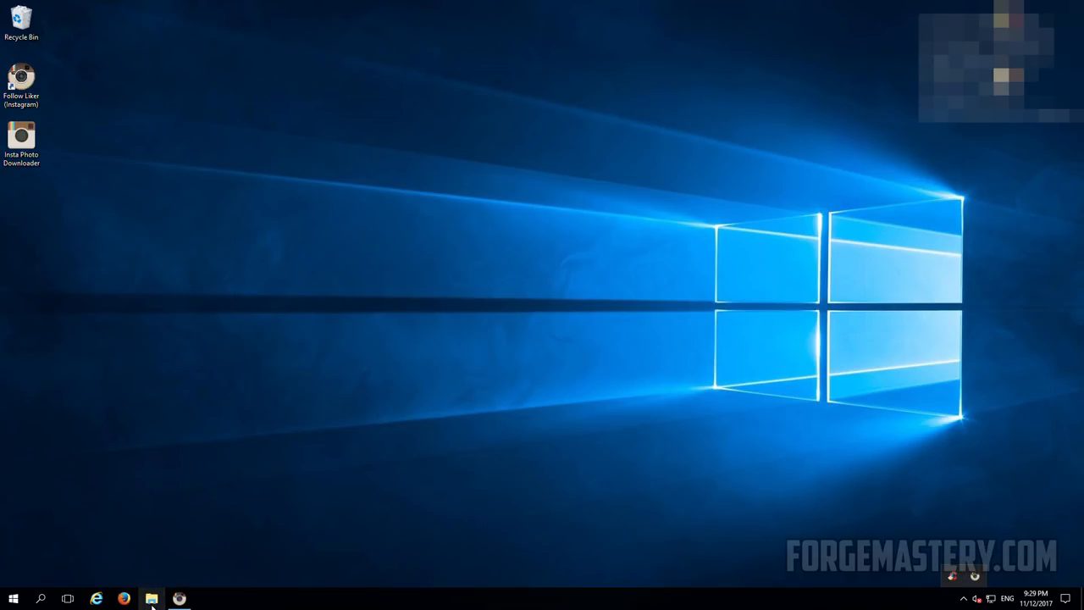
Step: Open File Explorer, centre its window on the desktop, and request the properties of This PC
{"action": "key", "text": "super+e"}
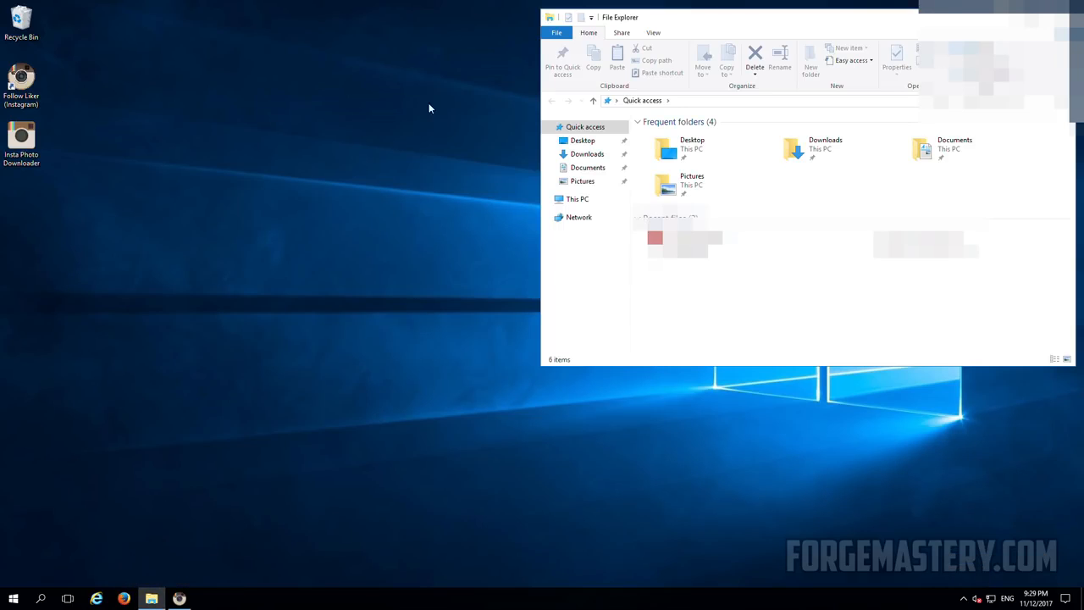
{"action": "left_click_drag", "start_coordinate": [714, 24], "coordinate": [379, 105]}
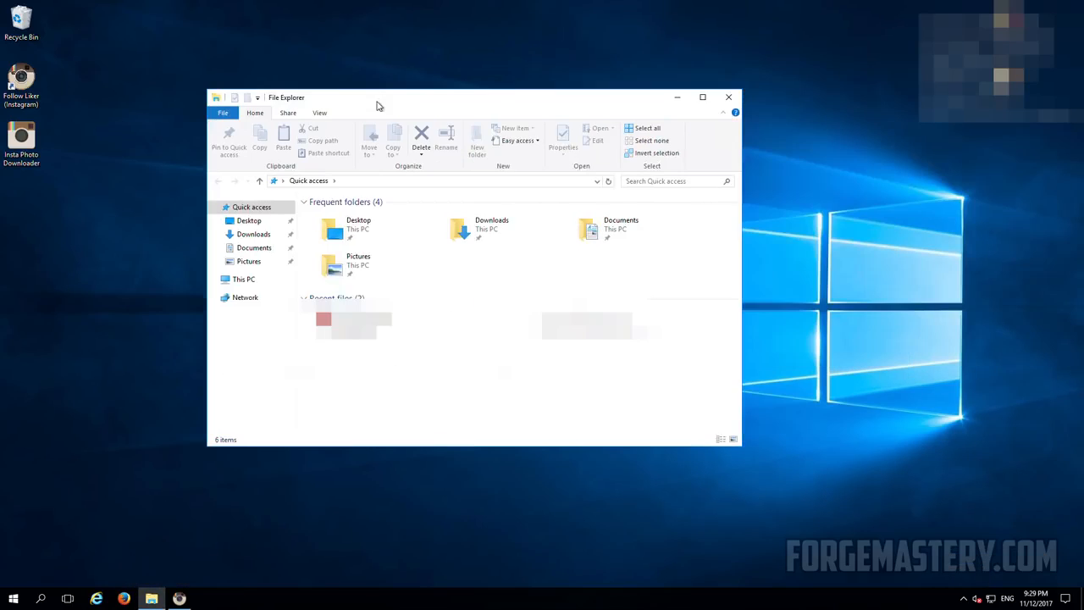
{"action": "right_click", "coordinate": [241, 280]}
{"action": "left_click", "coordinate": [293, 426]}
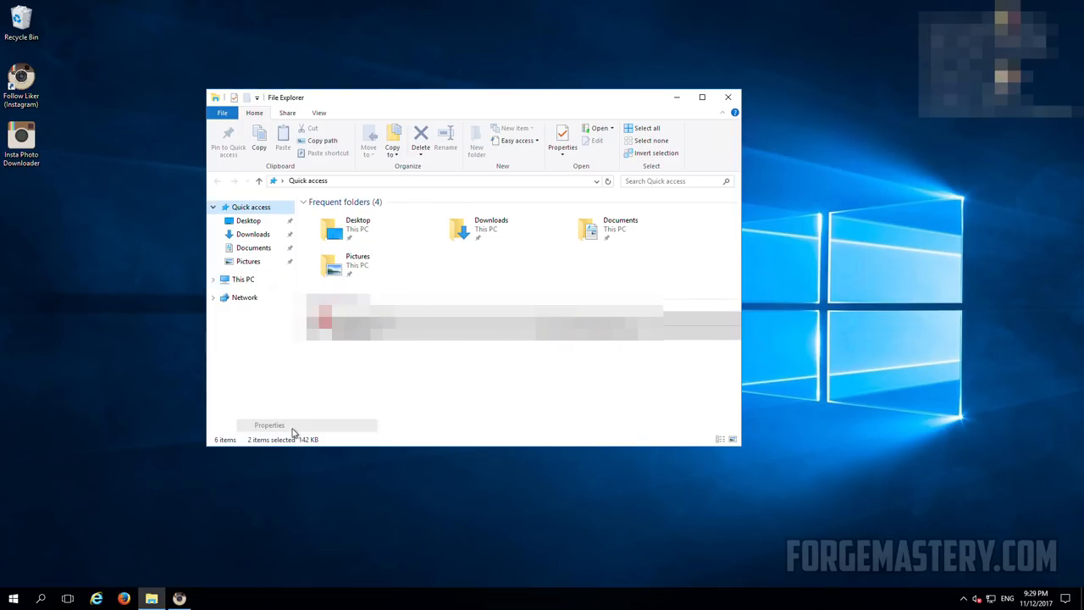